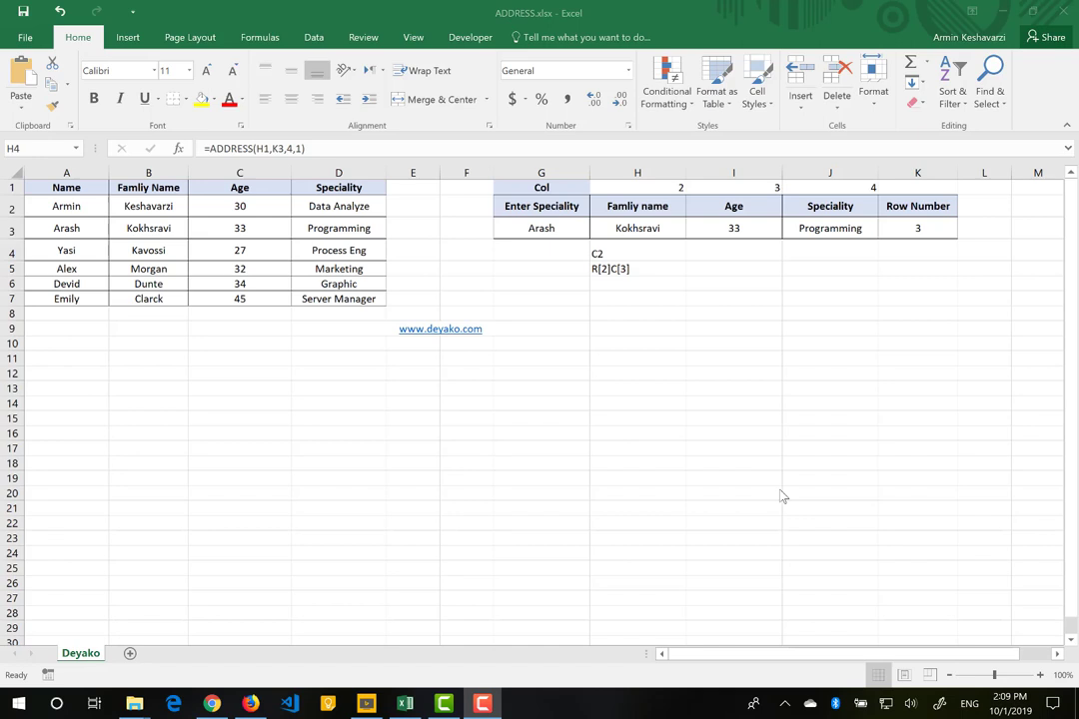
Step: Browse the Lookup & Reference function list on the Formulas tab, closing it without choosing a function
click(258, 37)
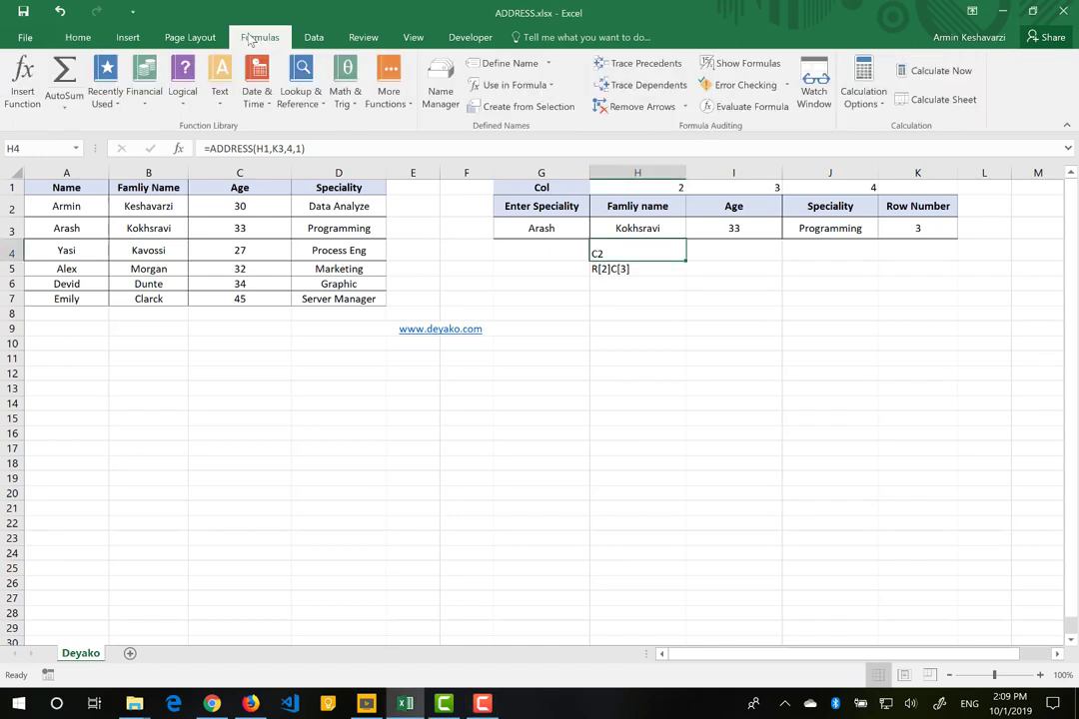
click(320, 100)
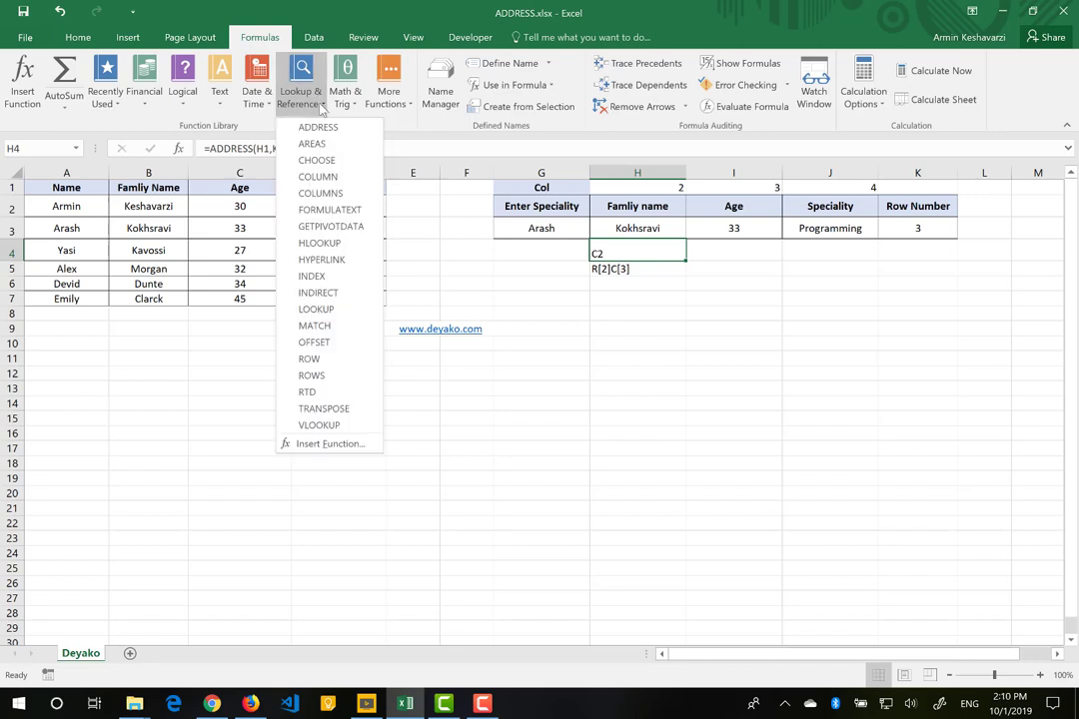
click(621, 261)
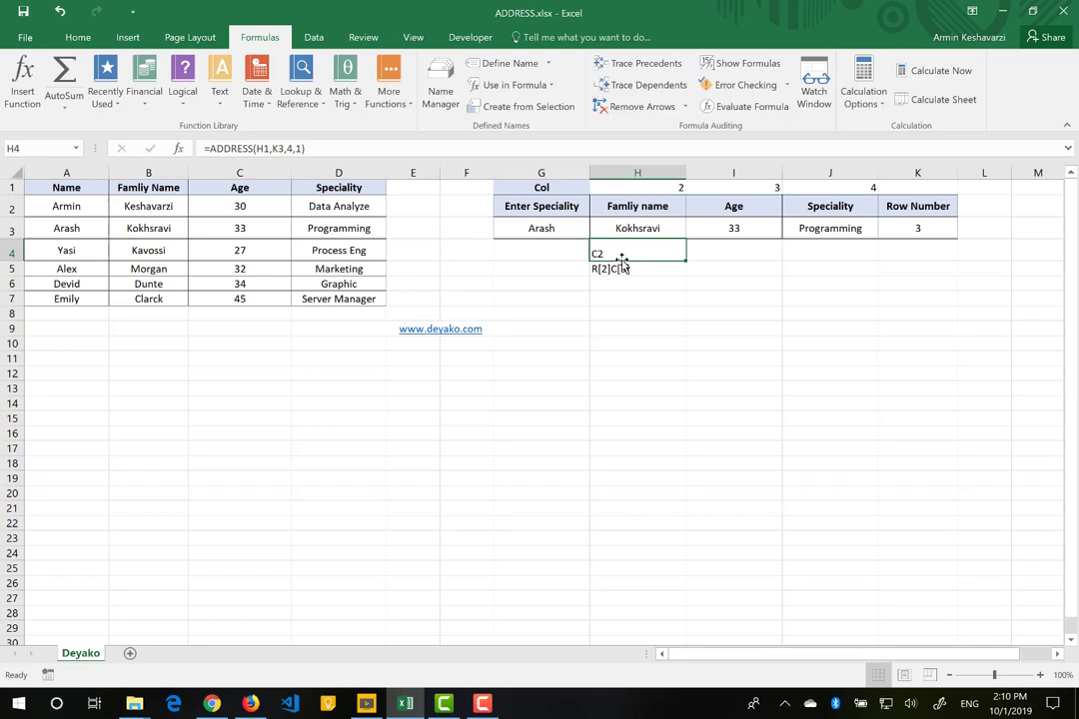
click(218, 234)
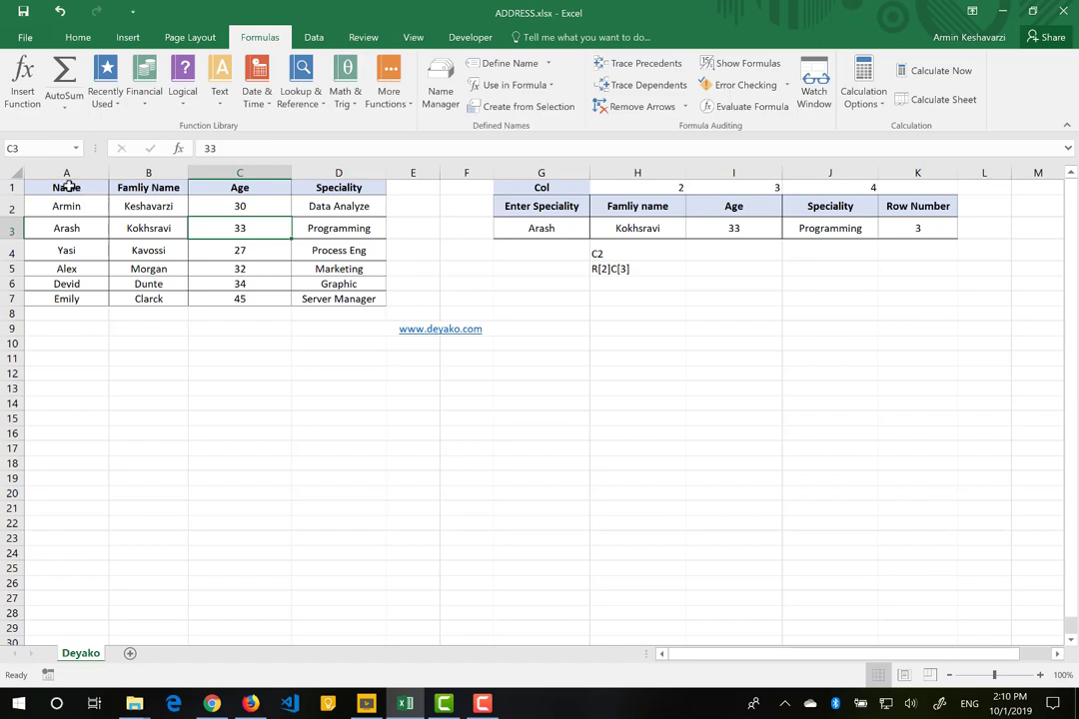
mouse_move(65, 185)
mouse_down()
mouse_move(196, 177)
mouse_move(209, 188)
mouse_move(206, 231)
mouse_up()
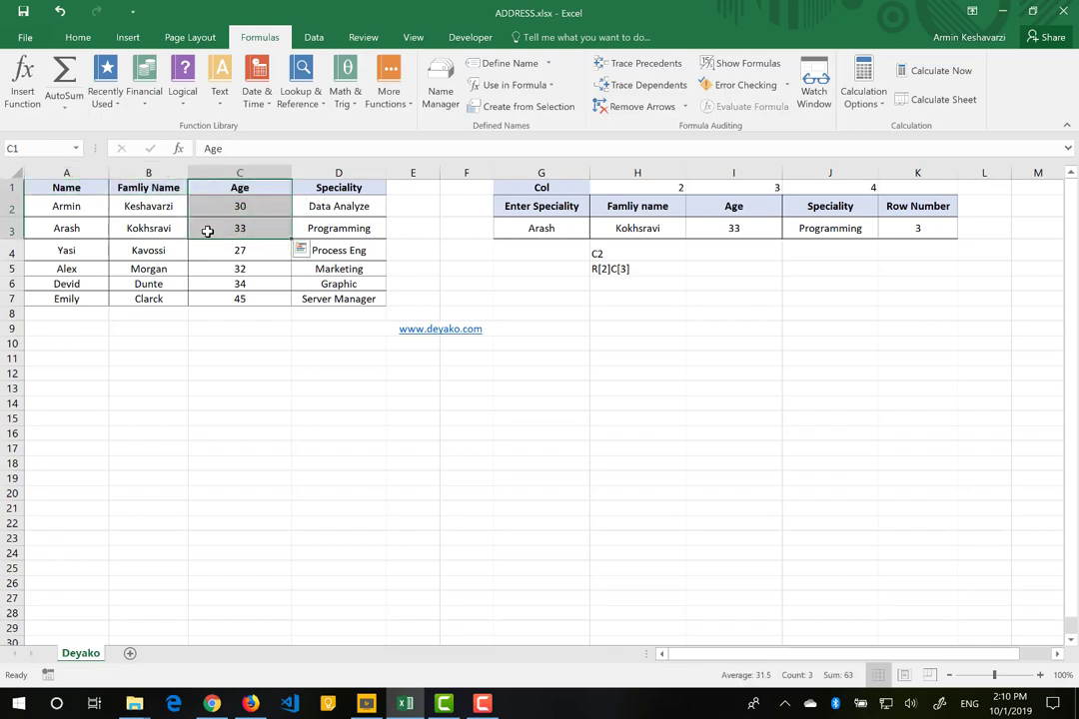
click(207, 231)
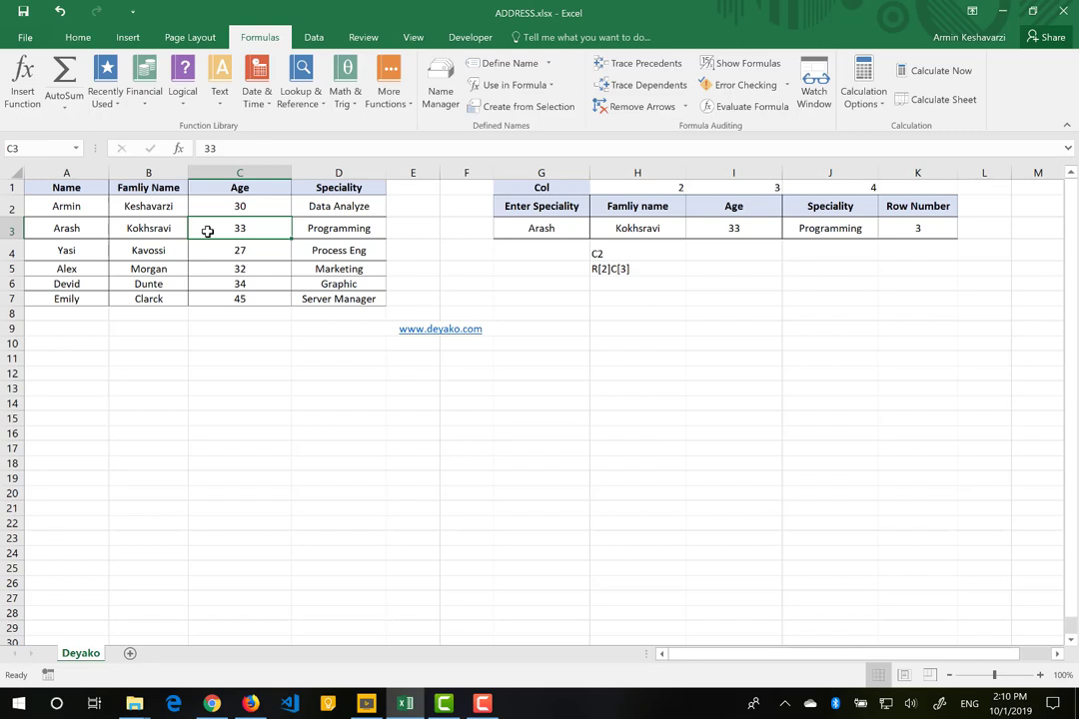
click(616, 259)
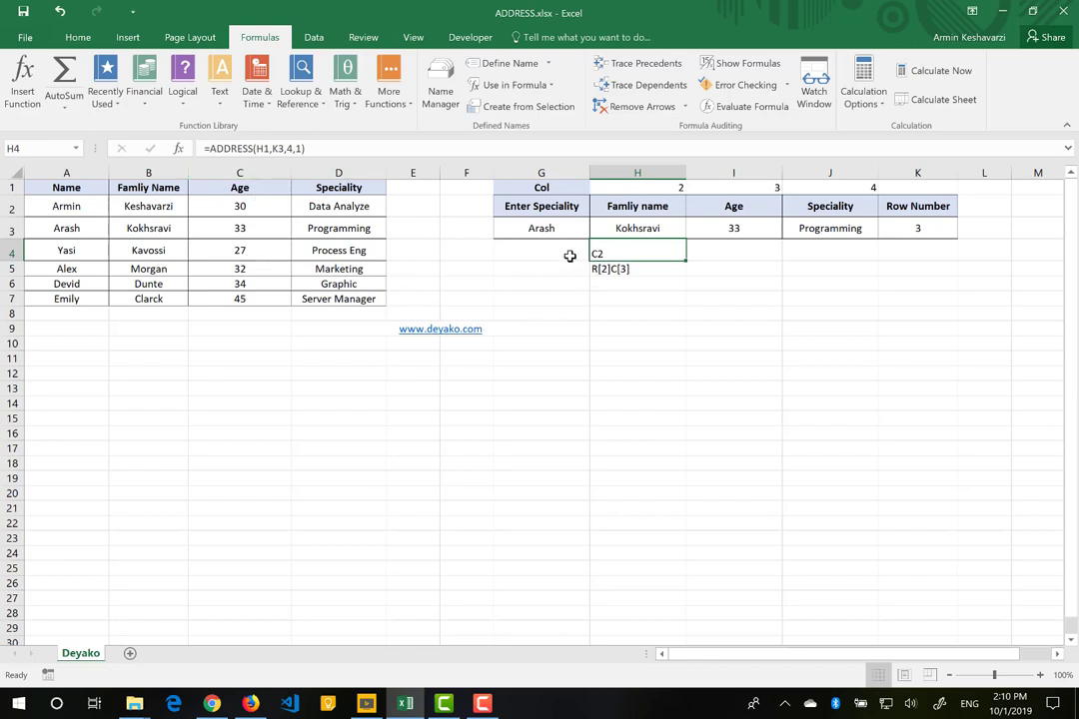
Step: Start =address( in cell G4 and bring up the ADDRESS Function Arguments dialog
click(551, 249)
text(=ad)
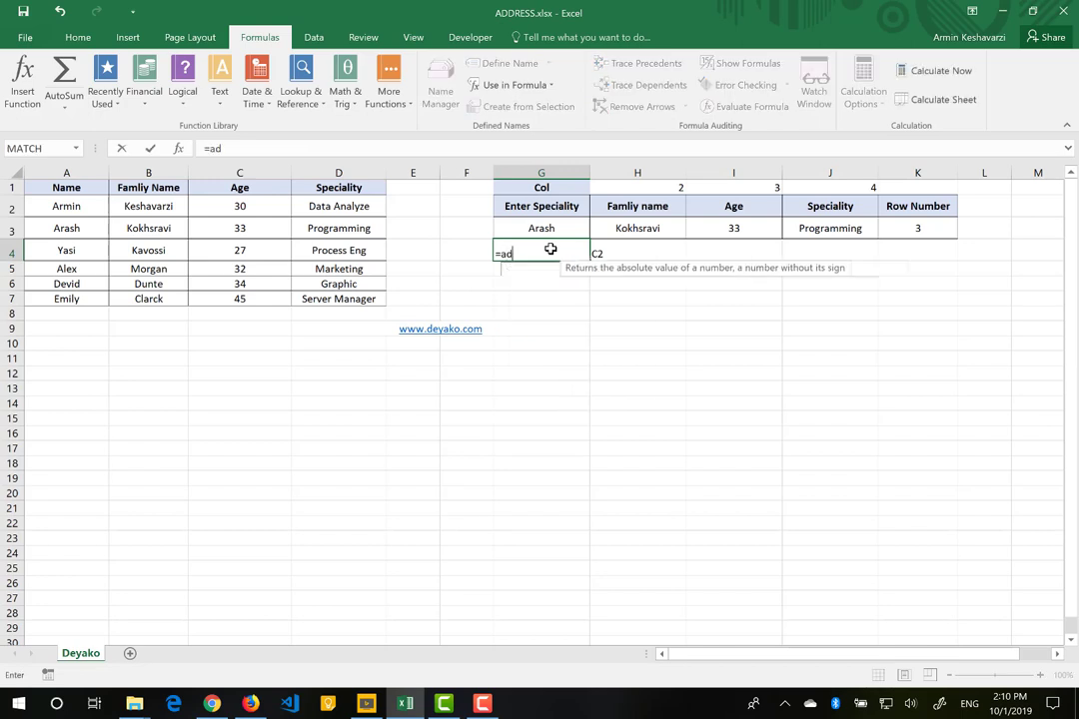
text(dress()
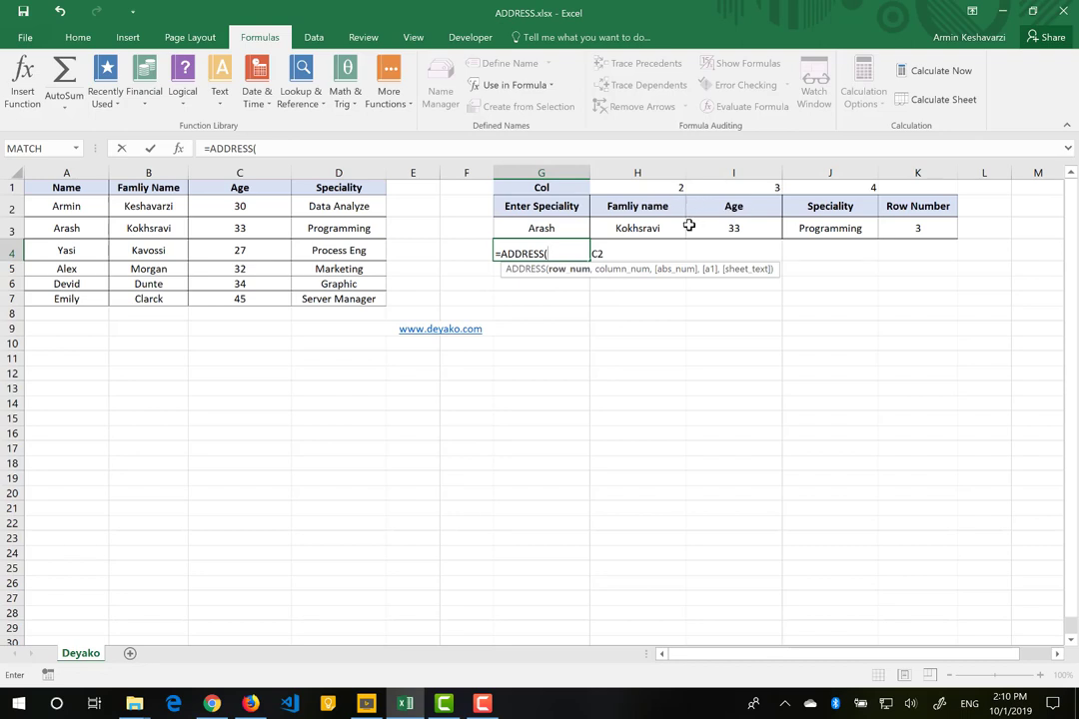
click(178, 148)
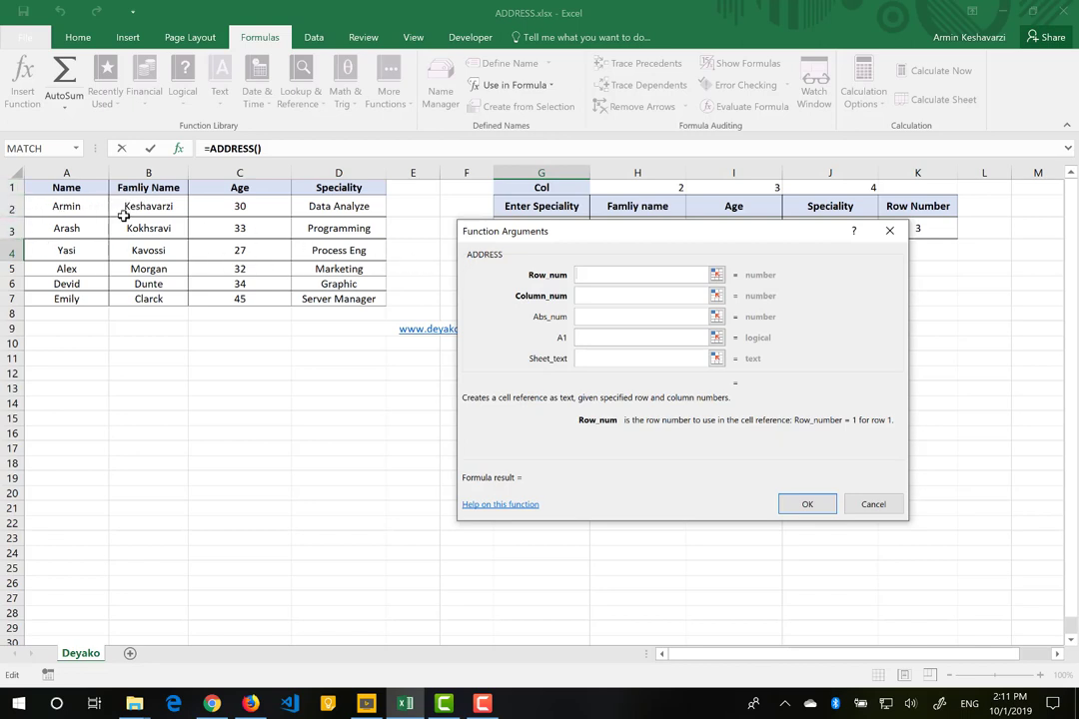
Step: Enter 2 as Row_num and 2 as Column_num so ADDRESS previews $B$2
text(2)
click(590, 299)
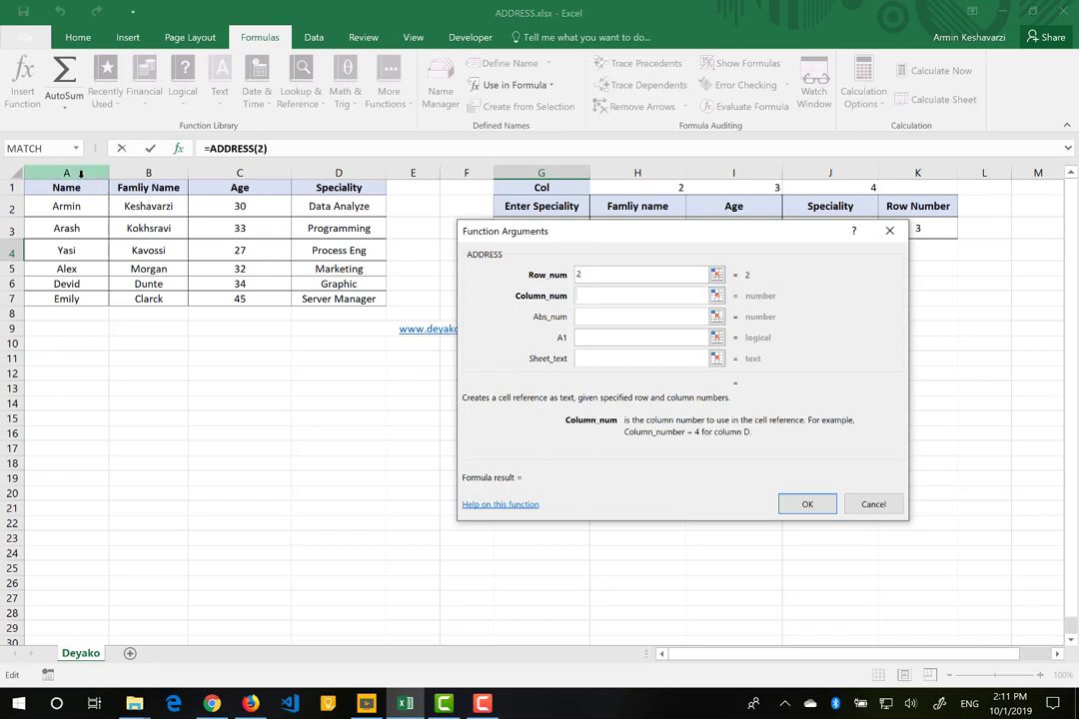
text(2)
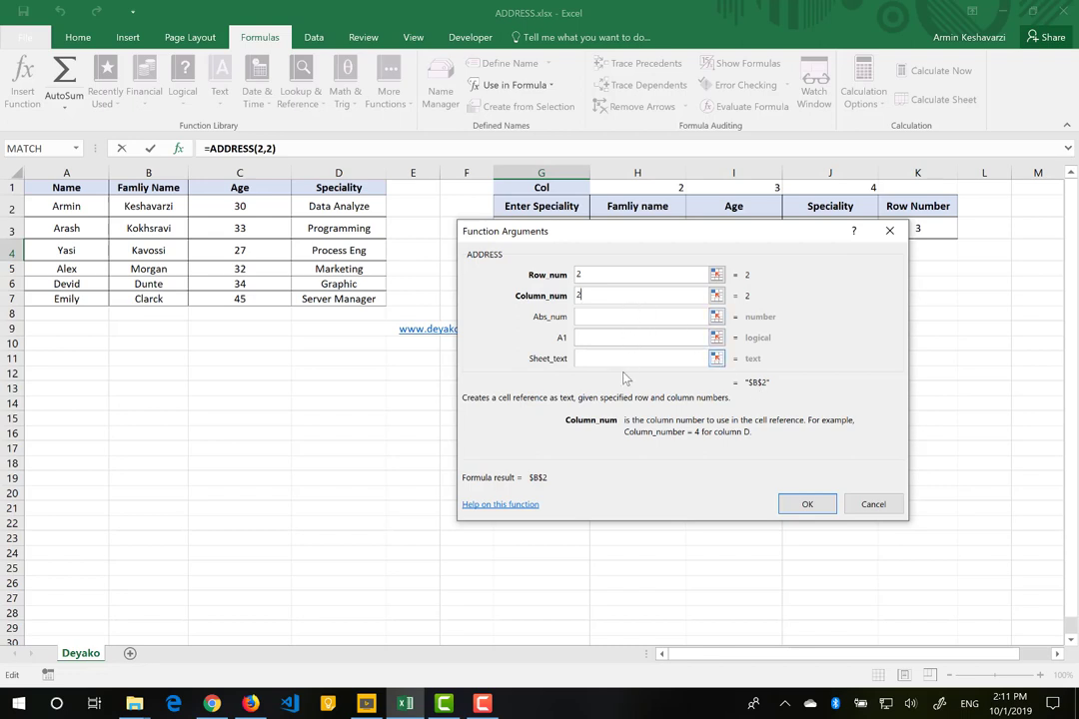
click(630, 317)
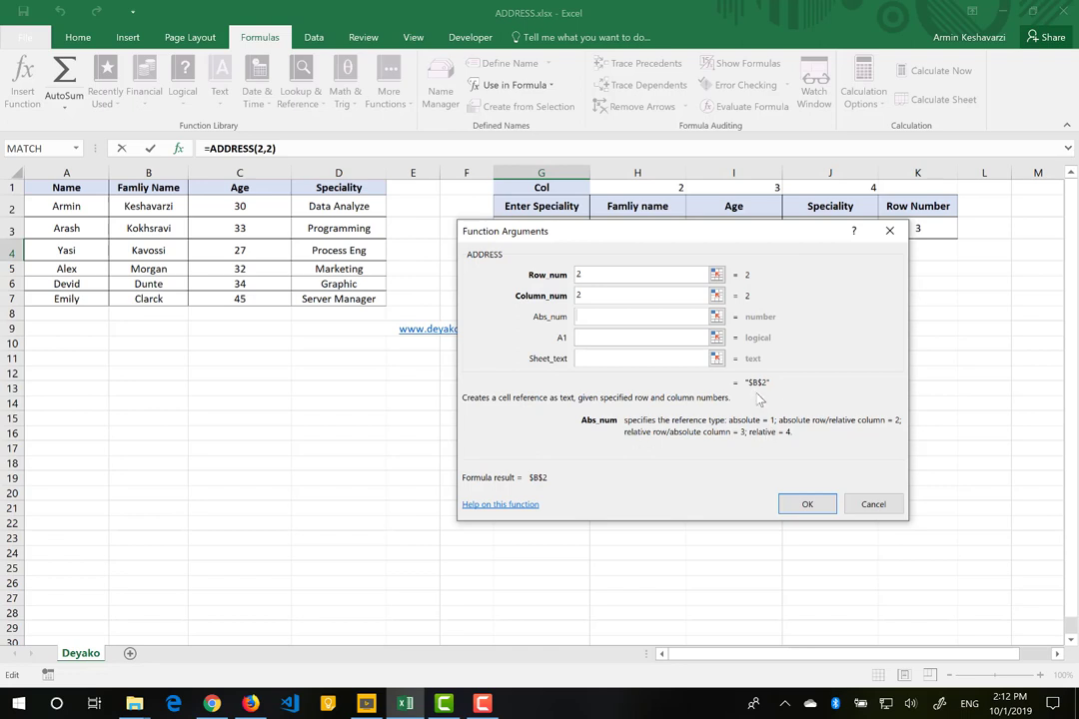
Step: Try Abs_num values 1, 2, 3 and 4, leaving 4 for a fully relative reference
text(1)
key(BackSpace)
text(2)
key(BackSpace)
text(3)
key(BackSpace)
text(4)
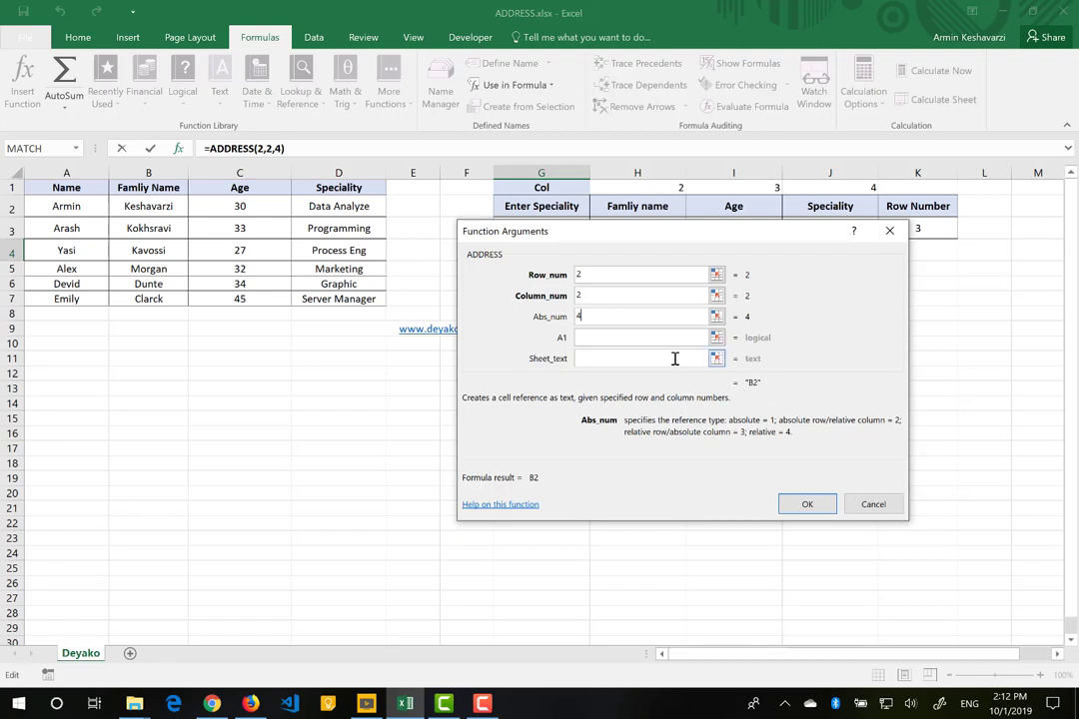
double_click(599, 316)
Step: Set the A1 argument to 0 so the result previews R1C1-style R[2]C[2]
click(585, 340)
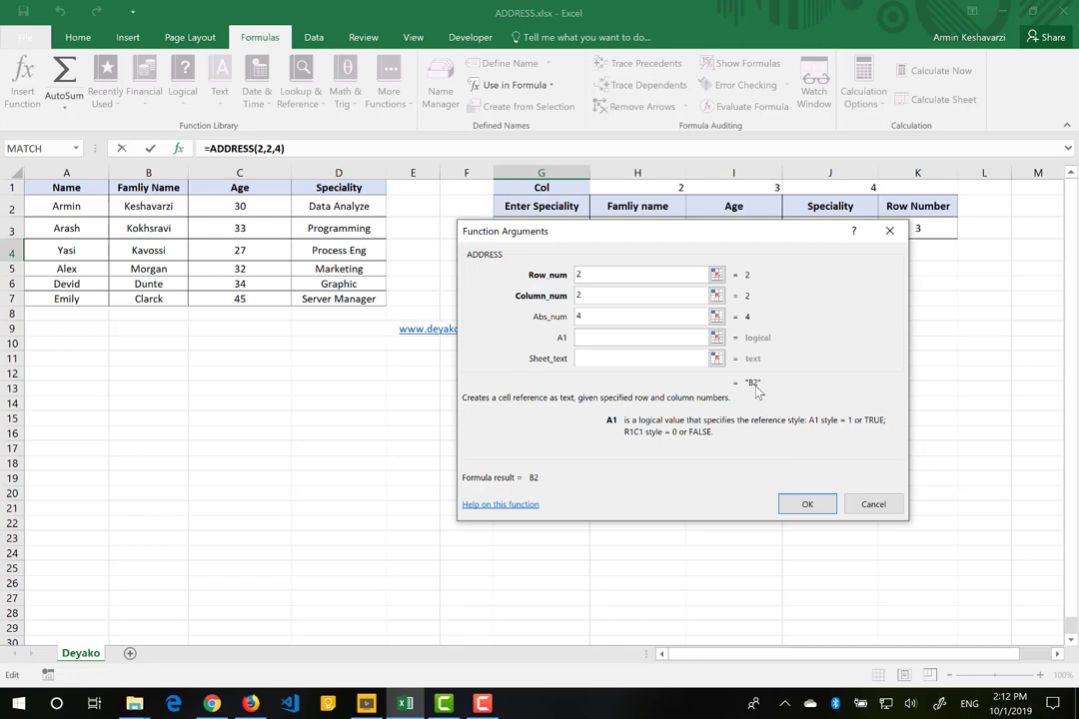
text(1)
key(BackSpace)
text(0)
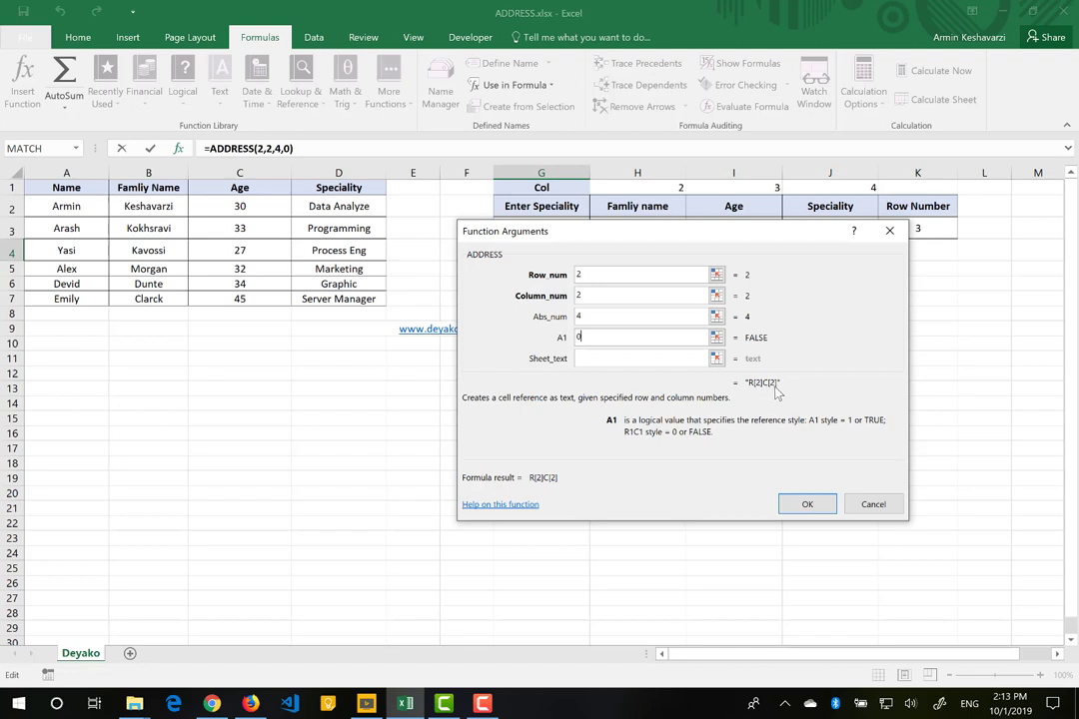
Step: Change the A1 argument back to 1 for A1-style references
click(664, 360)
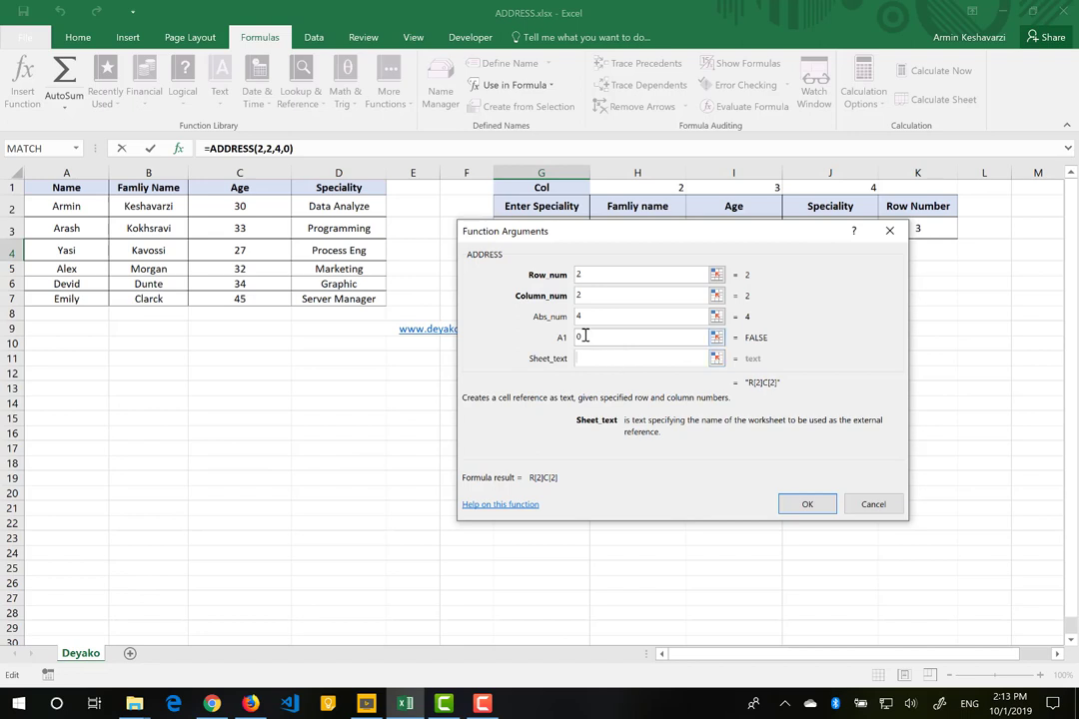
click(586, 336)
key(BackSpace)
text(1)
Step: Try "sheet2" as Sheet_text, then remove it and confirm =ADDRESS(2,2,4,1) into G4
click(585, 360)
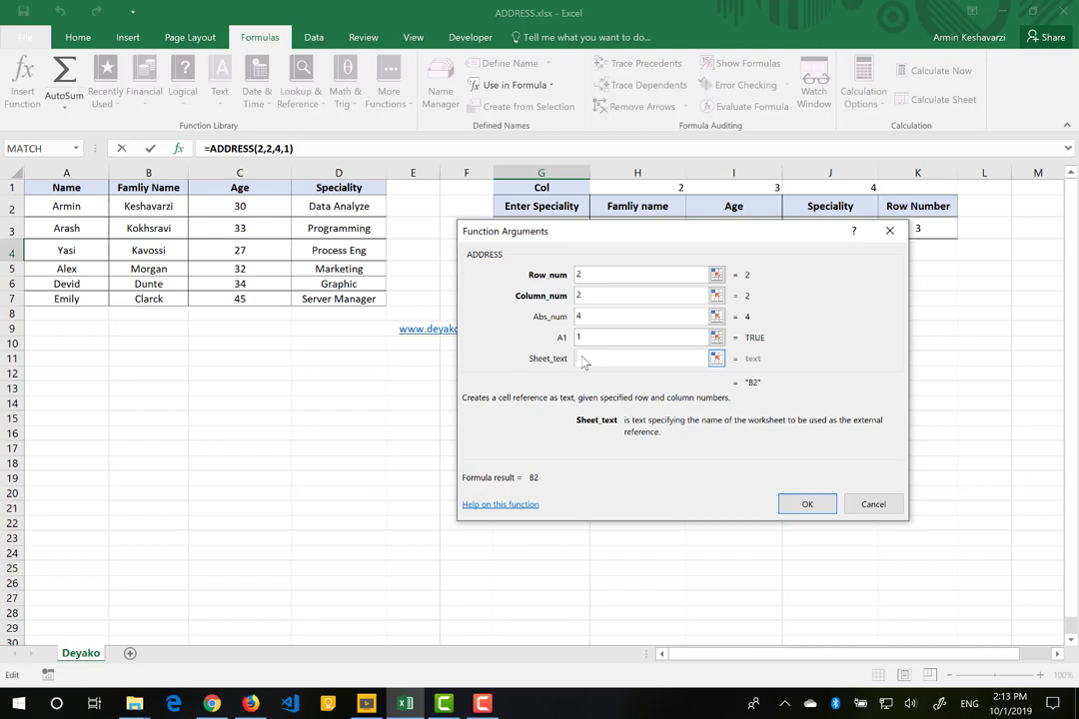
text(sheet)
text(1)
key(BackSpace)
text(2)
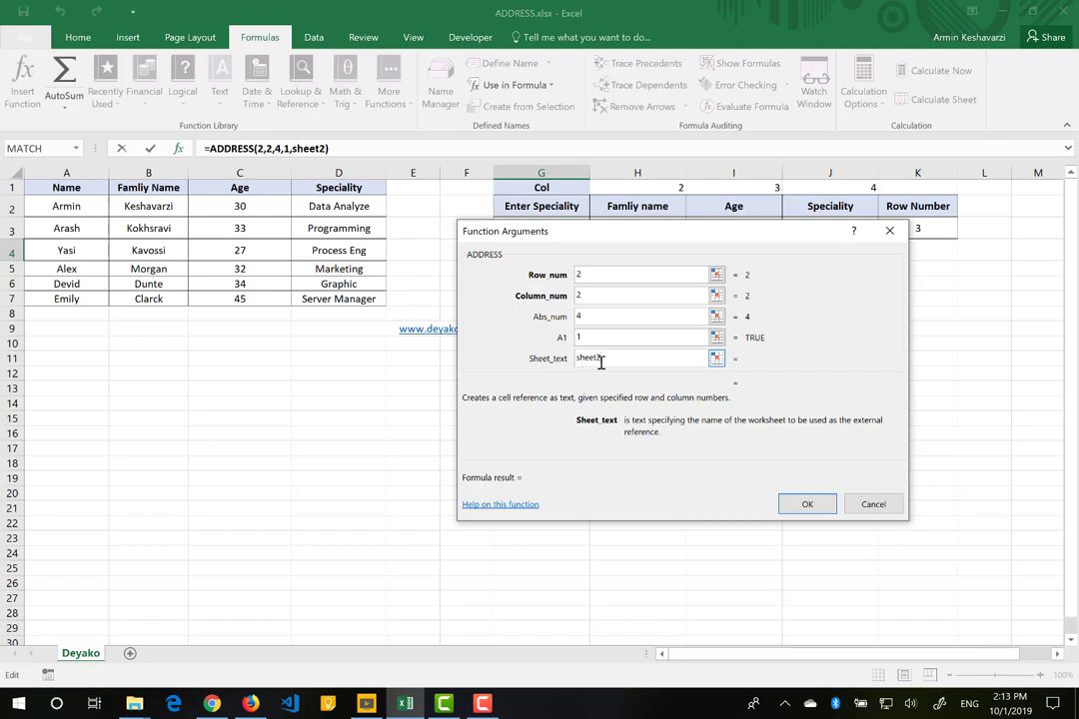
text(")
click(587, 358)
text(")
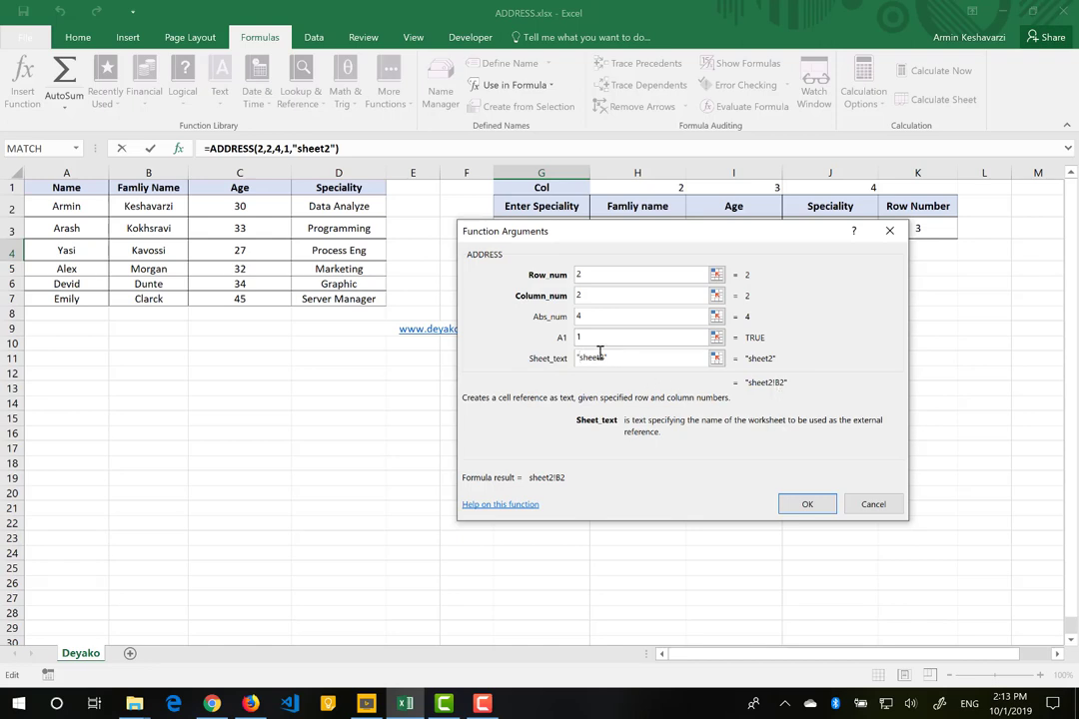
drag(609, 355, 572, 361)
key(BackSpace)
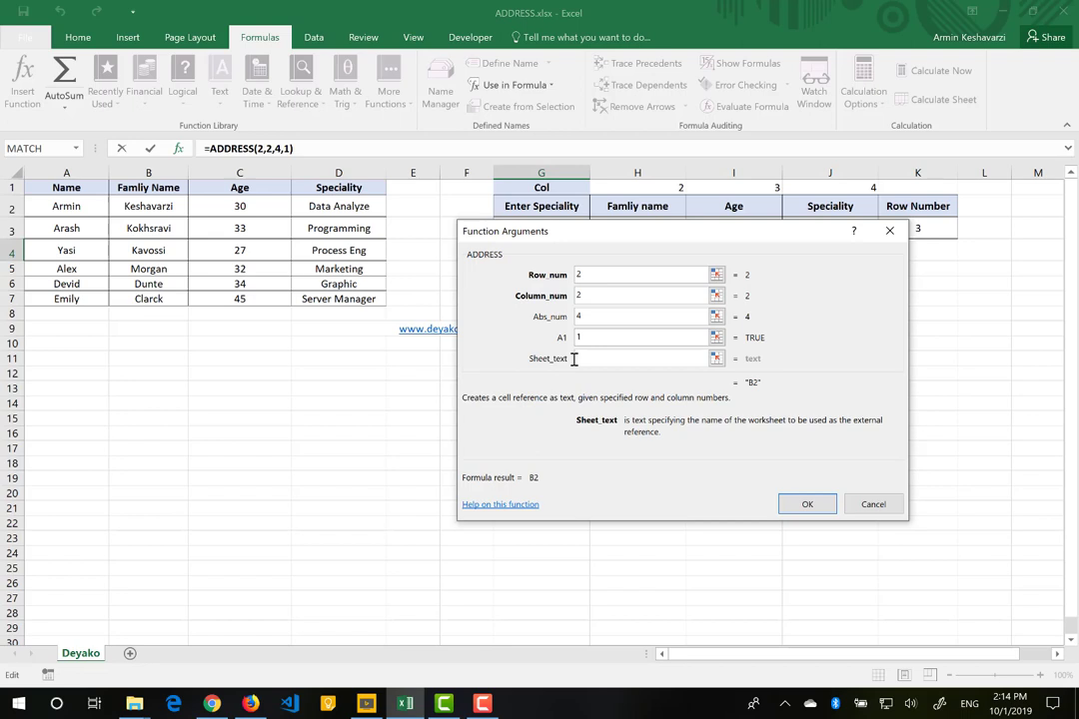
click(804, 505)
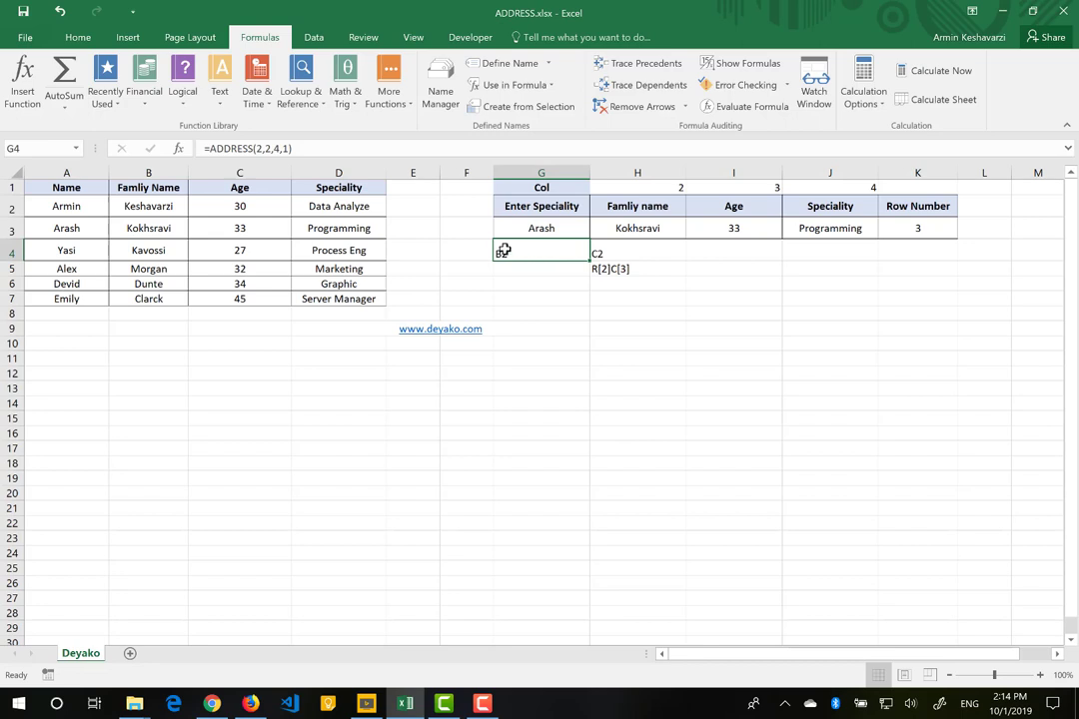
Step: Review G4's =ADDRESS(2,2,4,1) formula, leaving it unchanged and returning B2
click(211, 147)
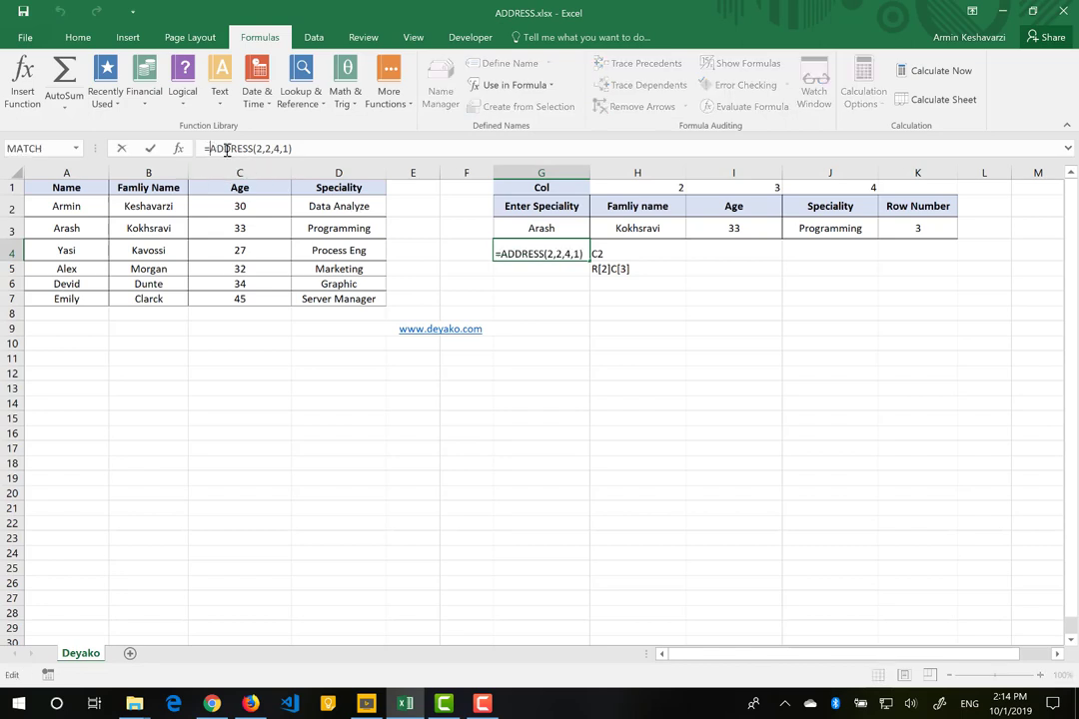
key(Escape)
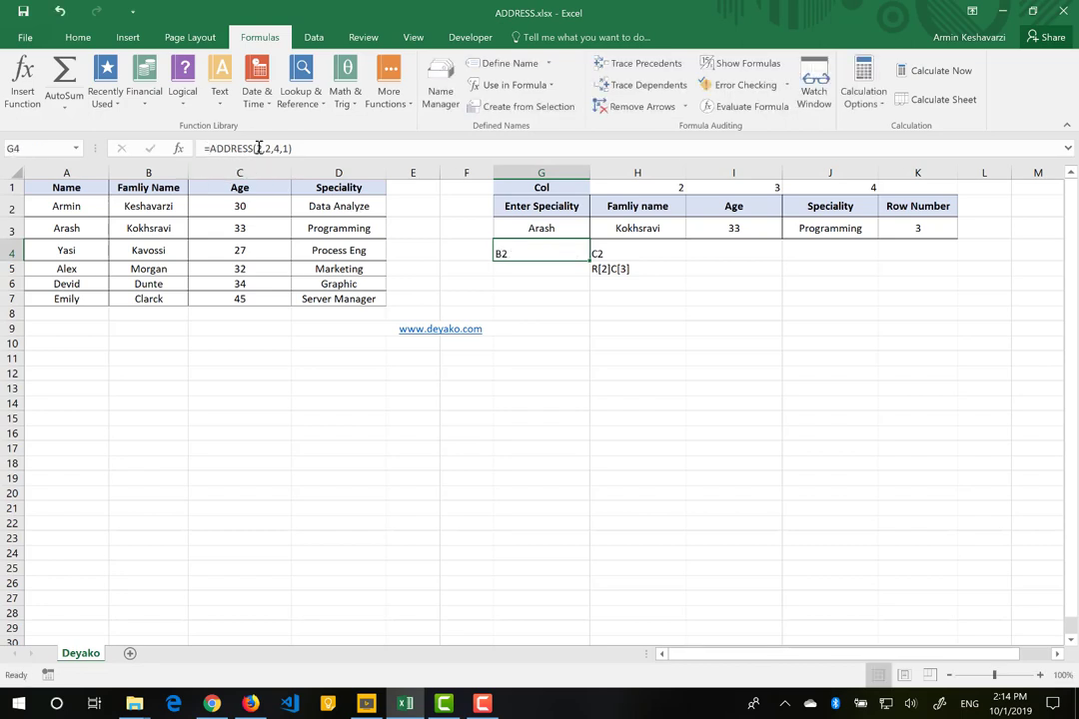
click(210, 148)
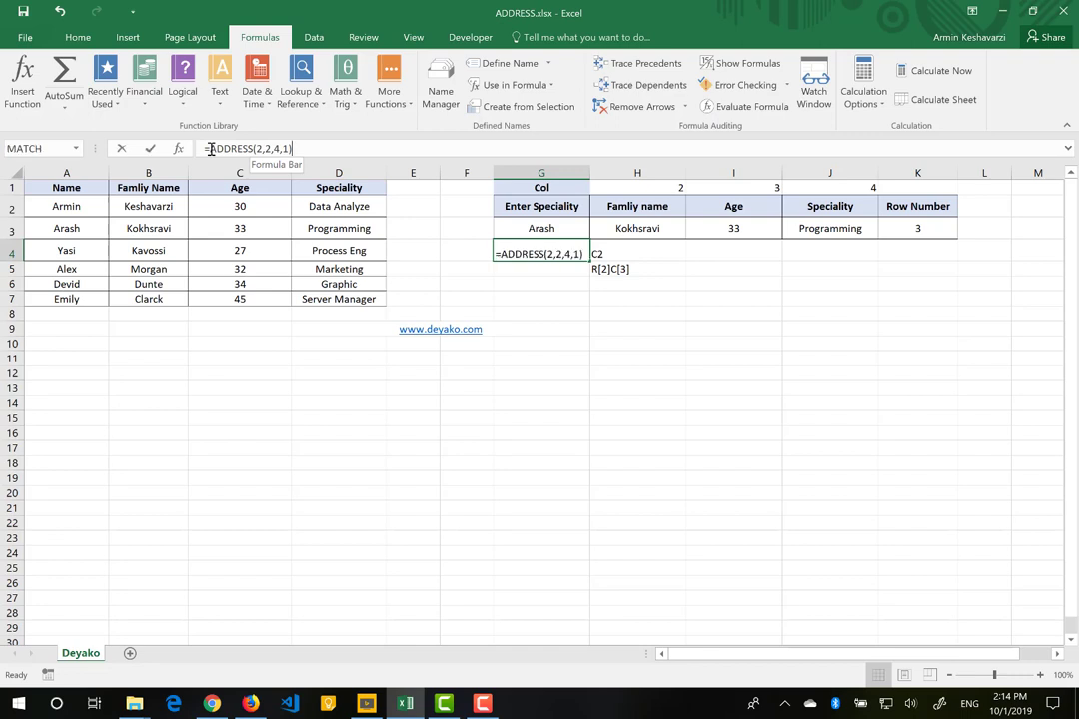
key(Escape)
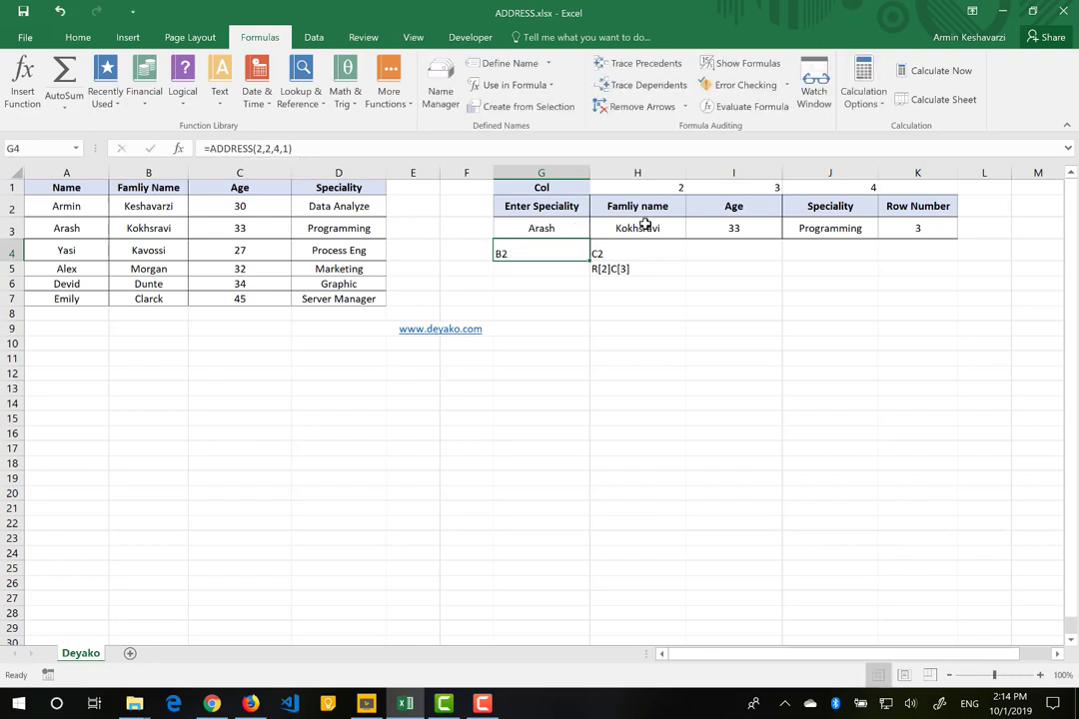
click(644, 225)
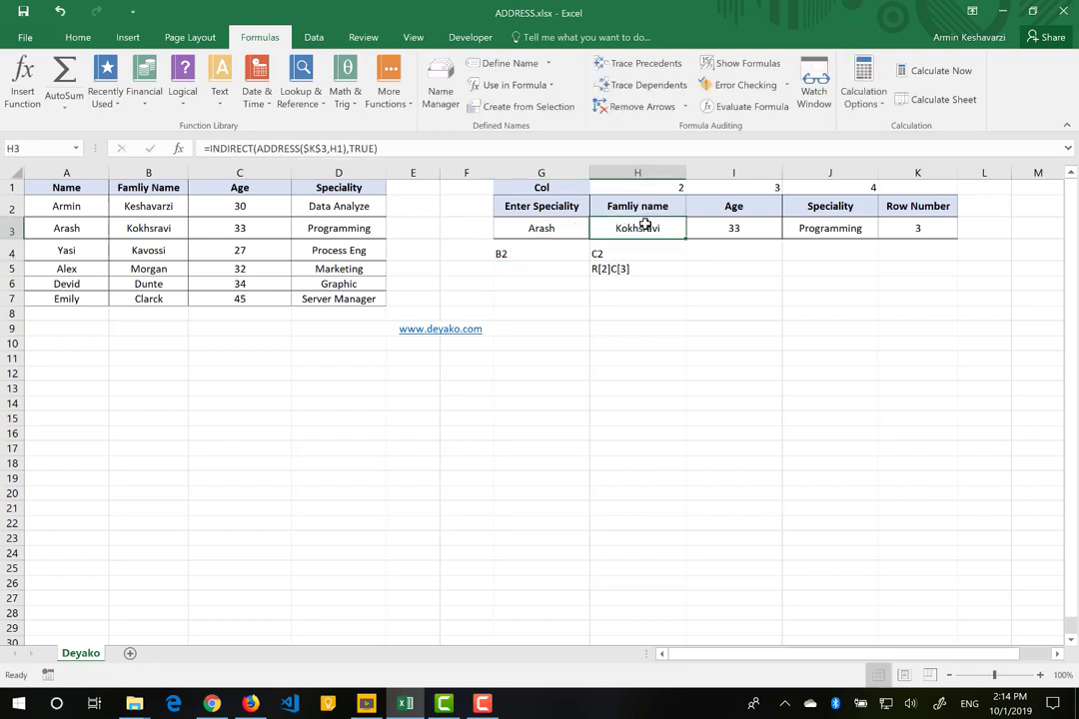
click(559, 230)
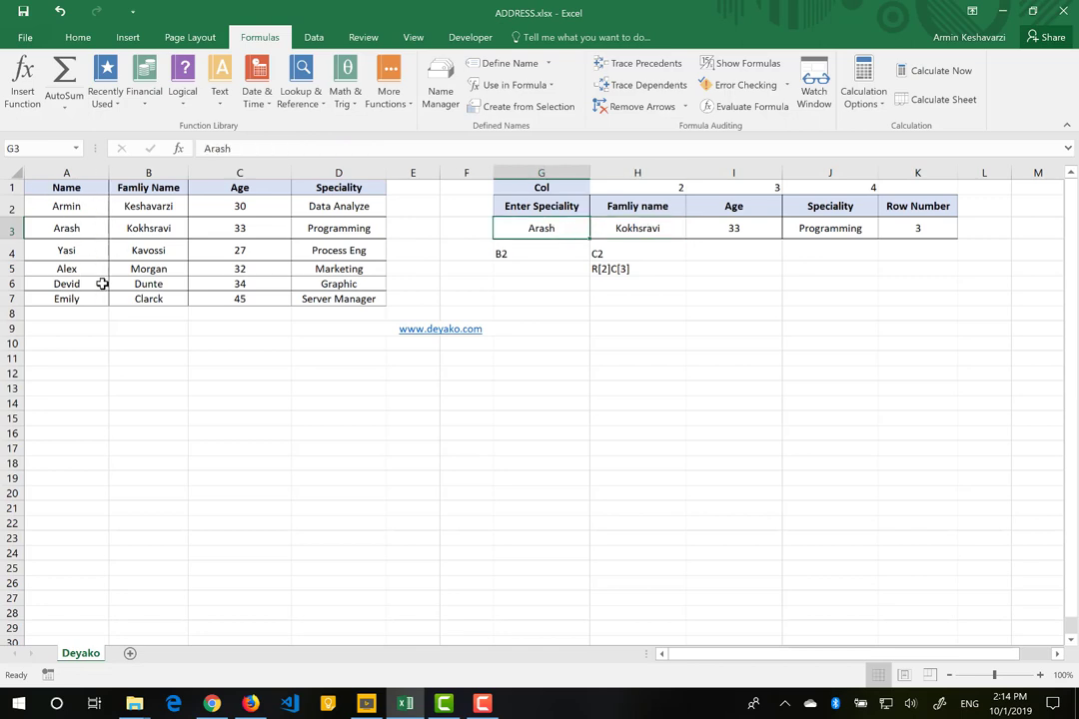
text(Yasi)
key(Return)
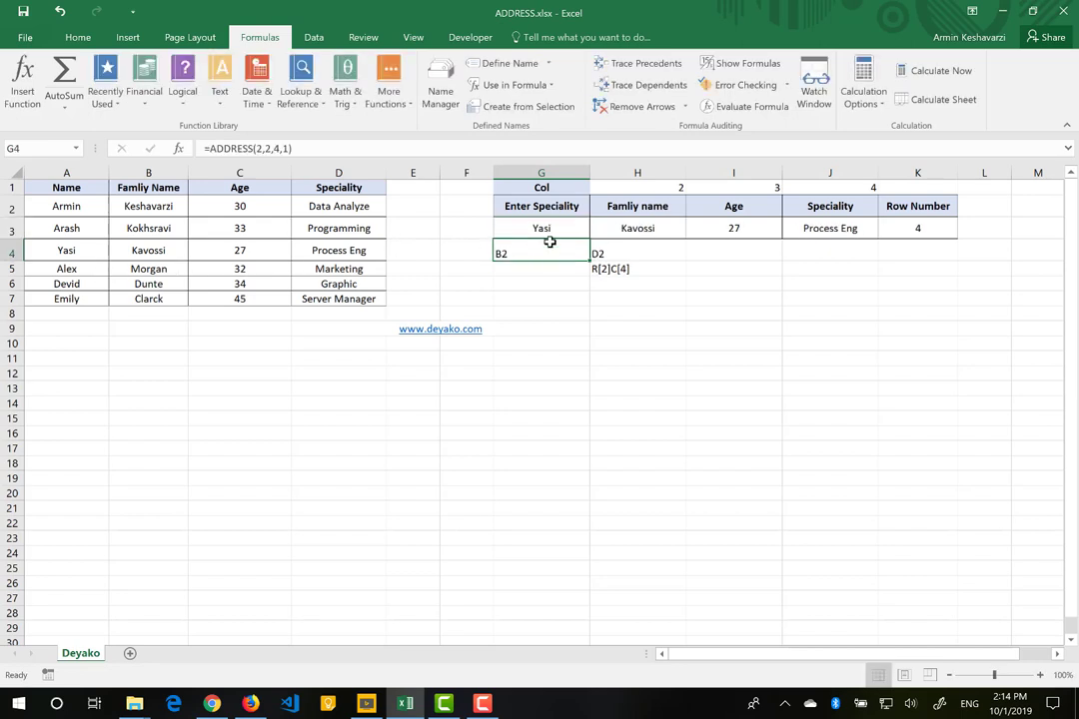
drag(629, 228, 915, 224)
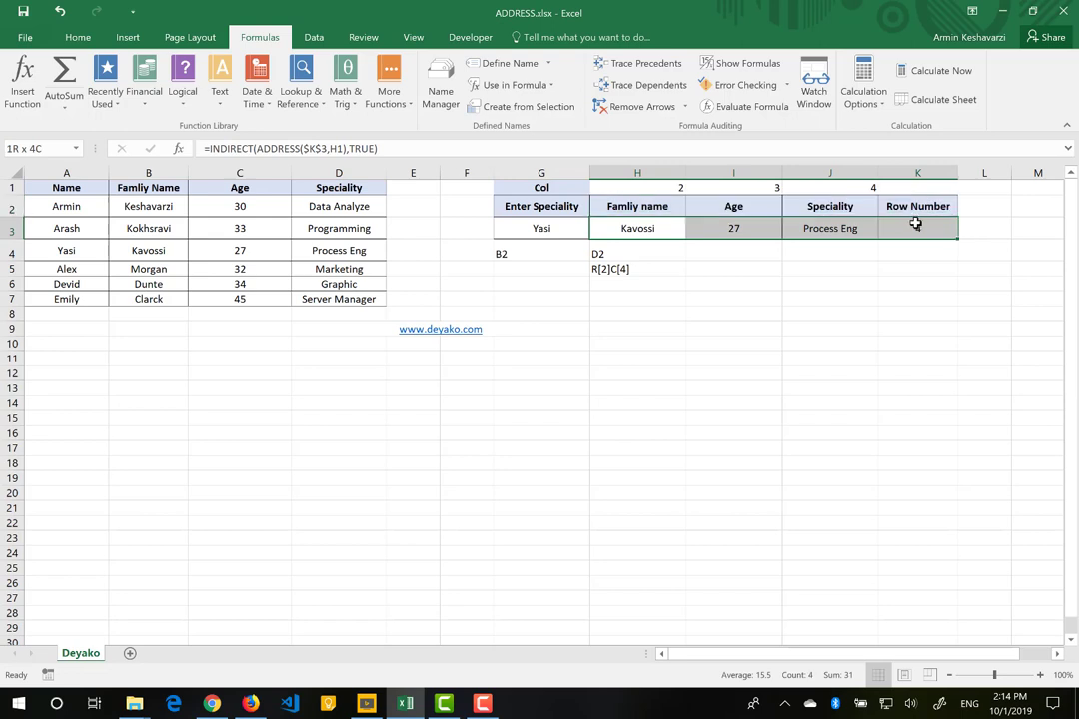
click(619, 224)
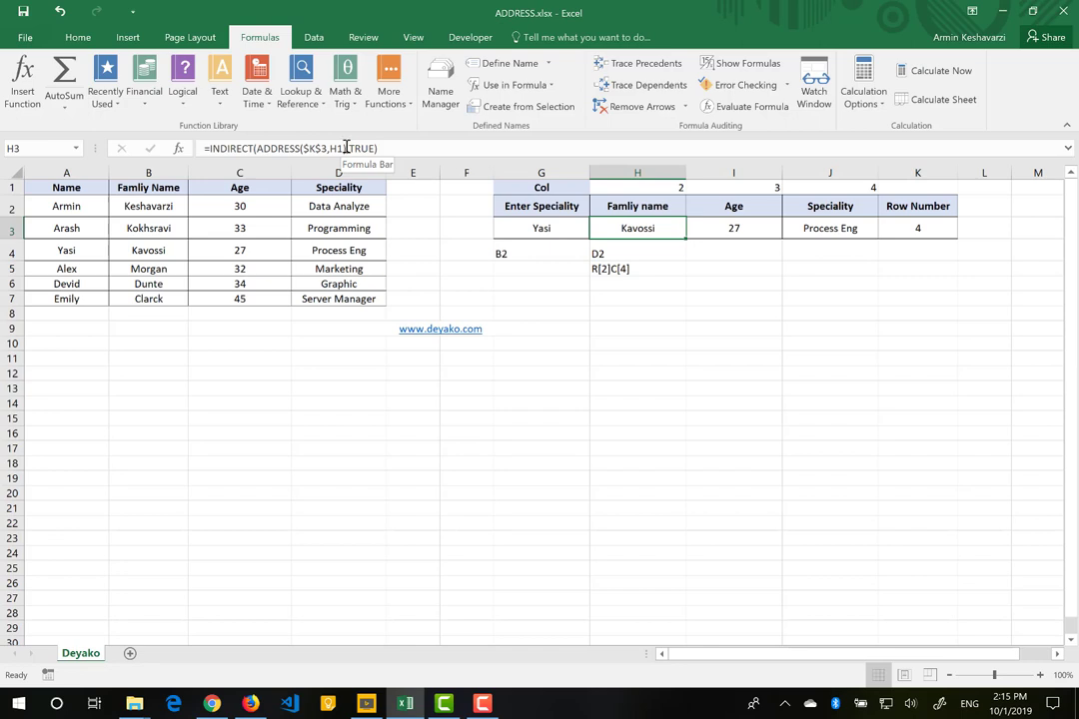
click(346, 148)
drag(345, 148, 258, 148)
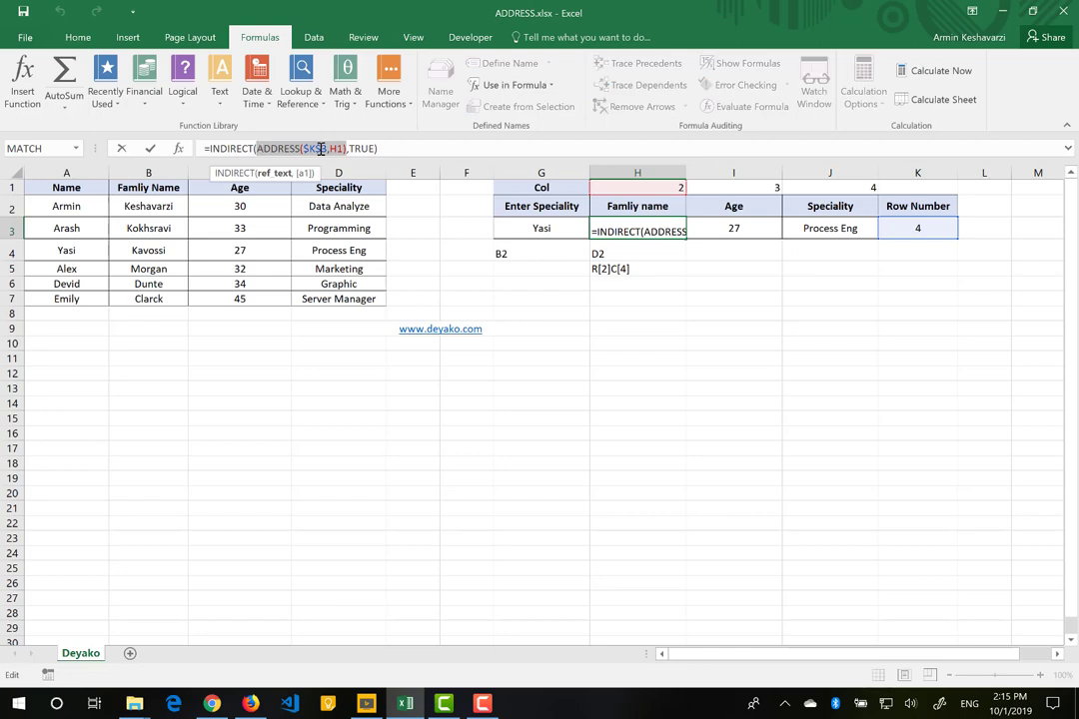
key(Escape)
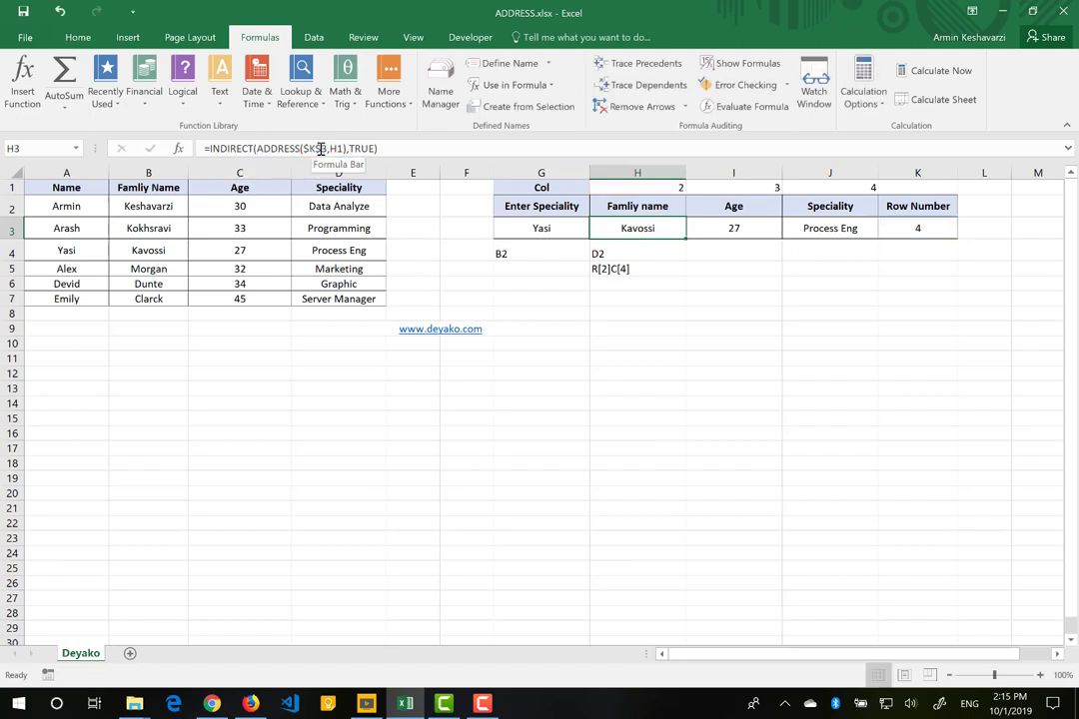
click(321, 148)
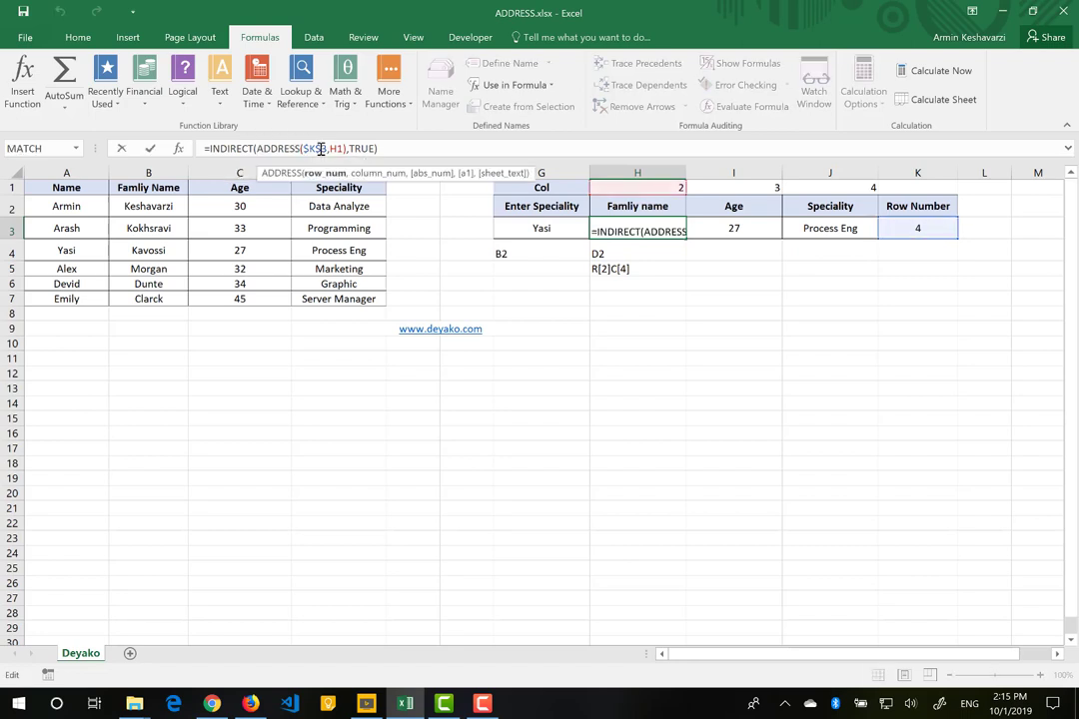
drag(303, 148, 330, 148)
key(ctrl+Return)
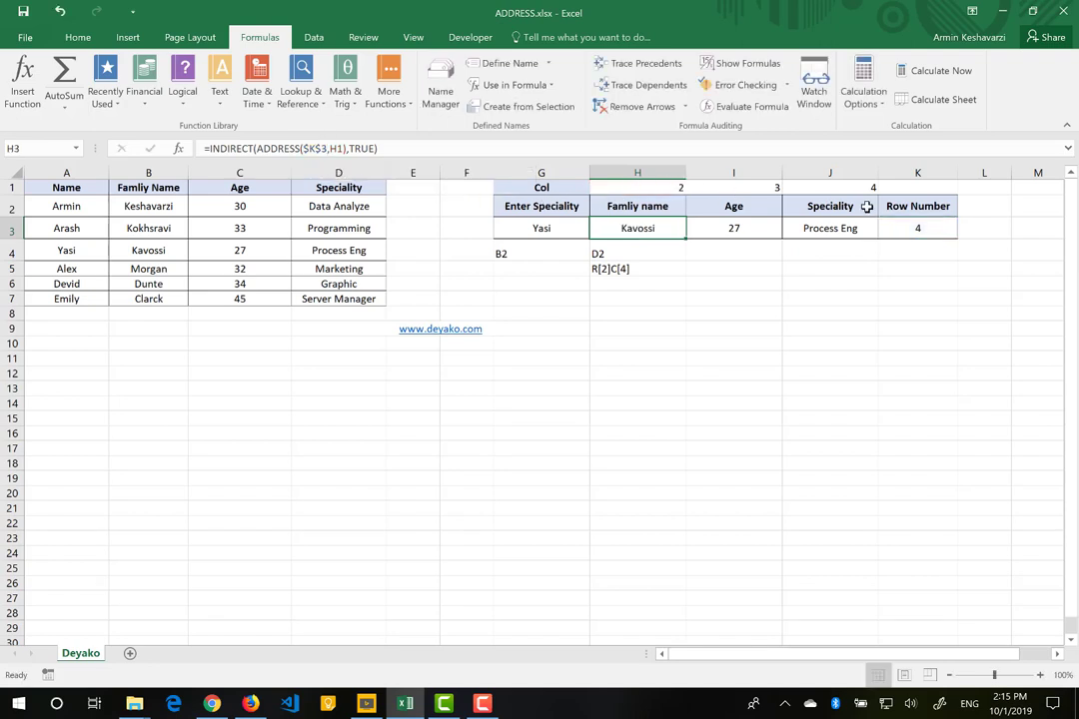
click(920, 226)
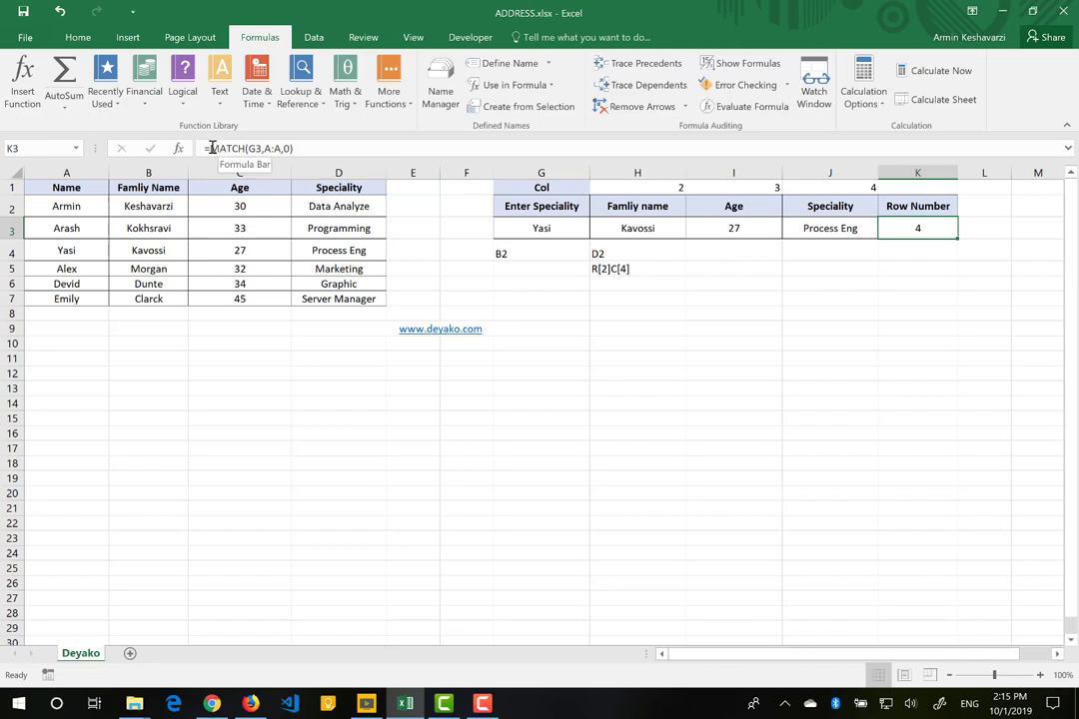
drag(212, 147, 300, 148)
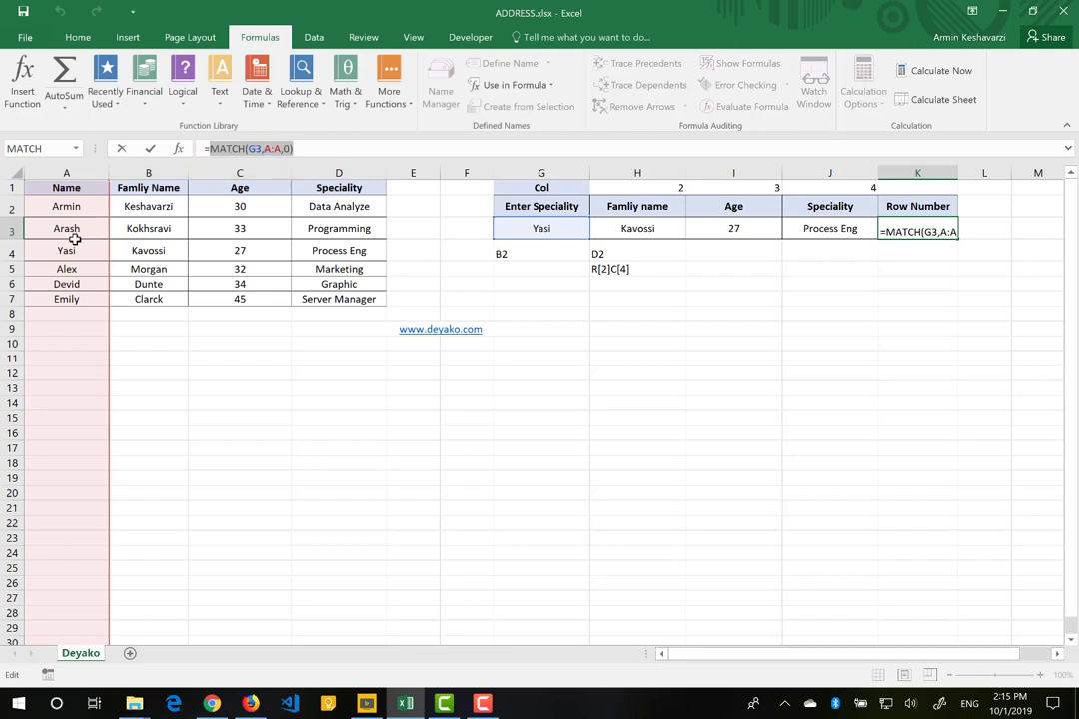
key(Return)
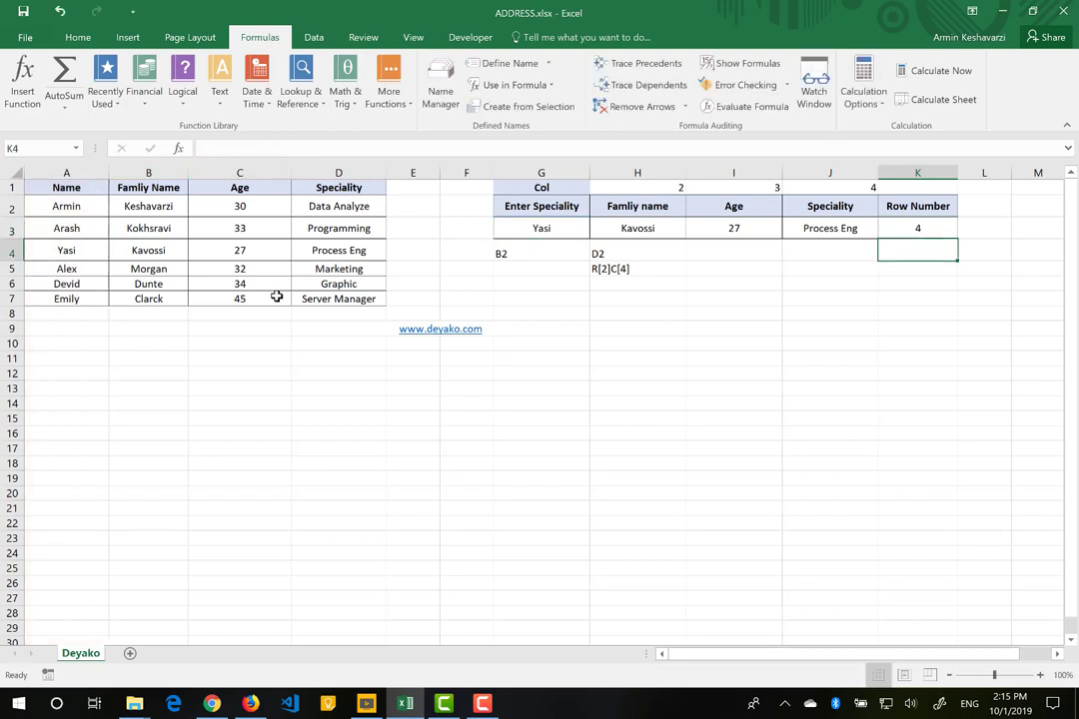
click(647, 228)
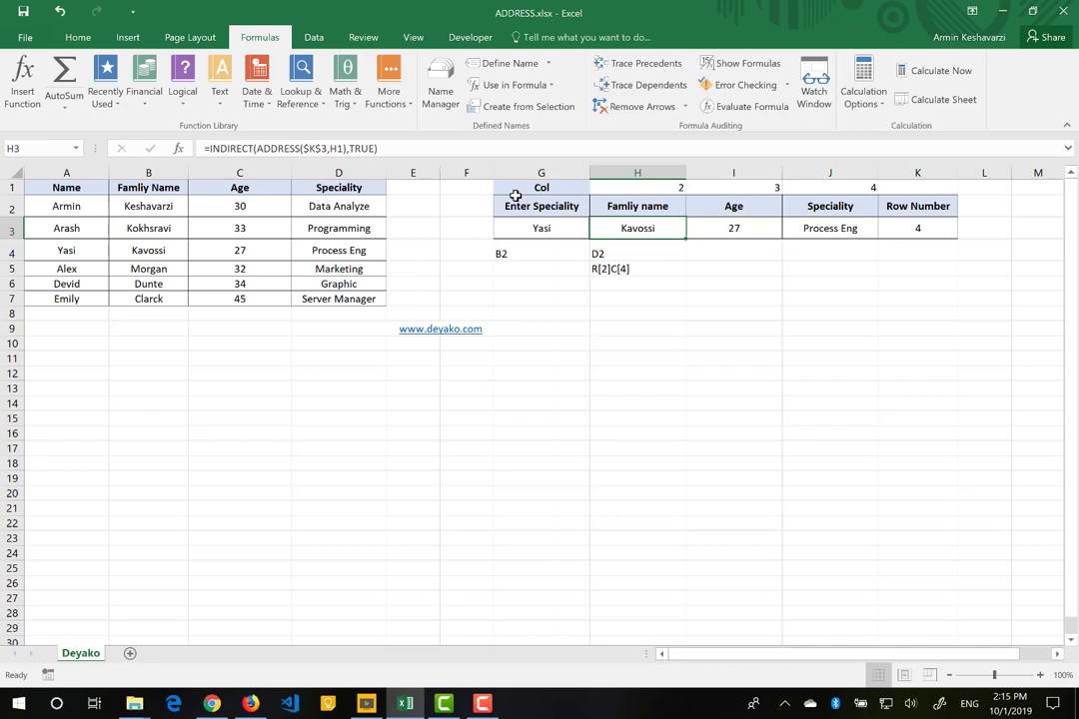
click(308, 148)
drag(304, 148, 325, 148)
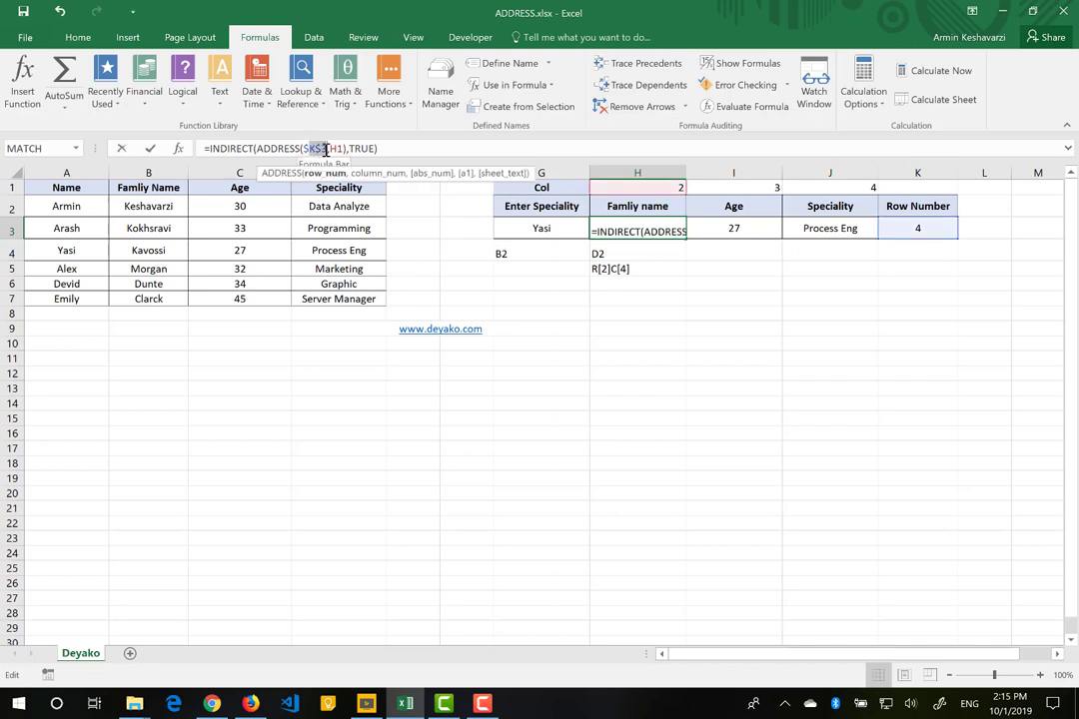
key(BackSpace)
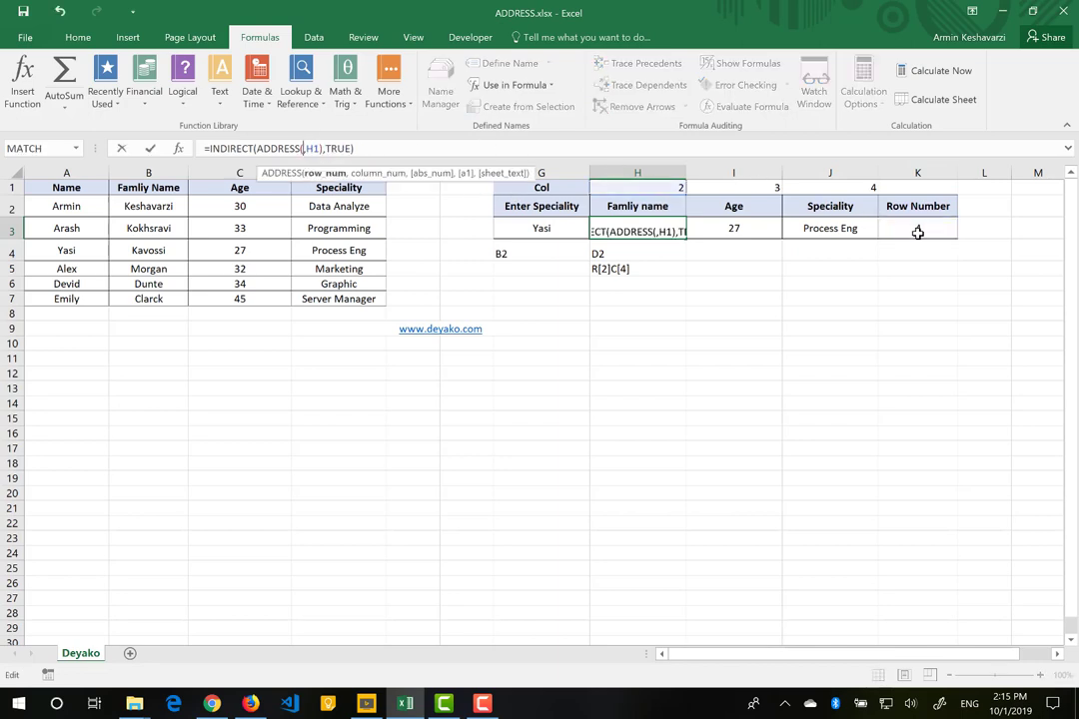
click(917, 230)
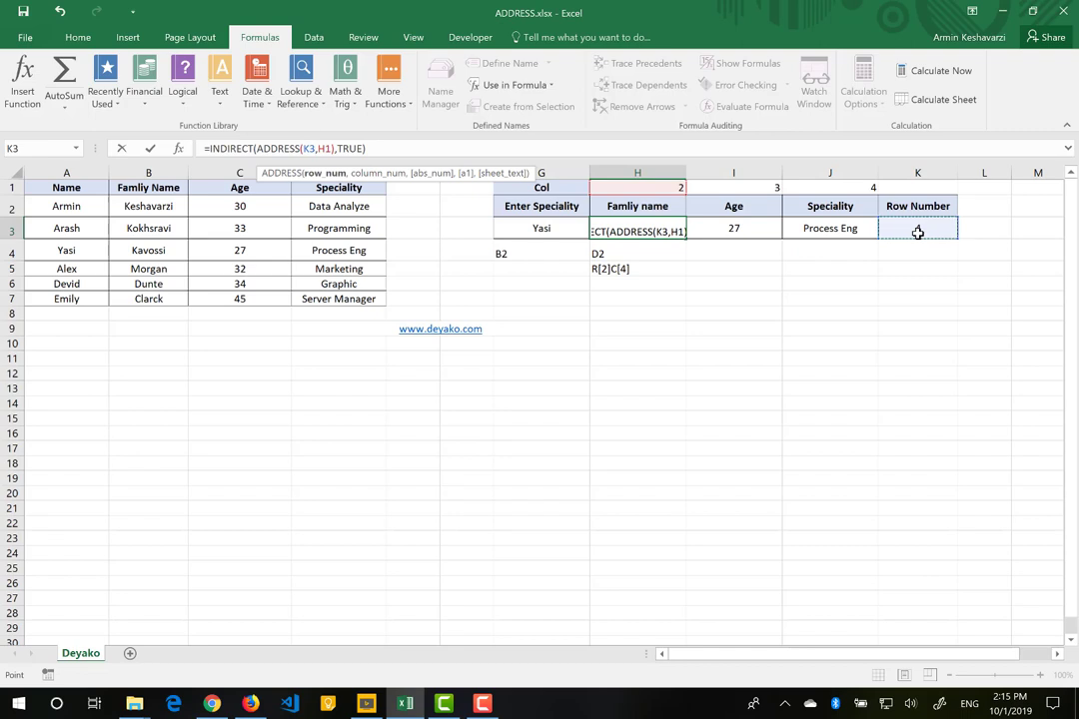
key(F4)
key(ctrl+Return)
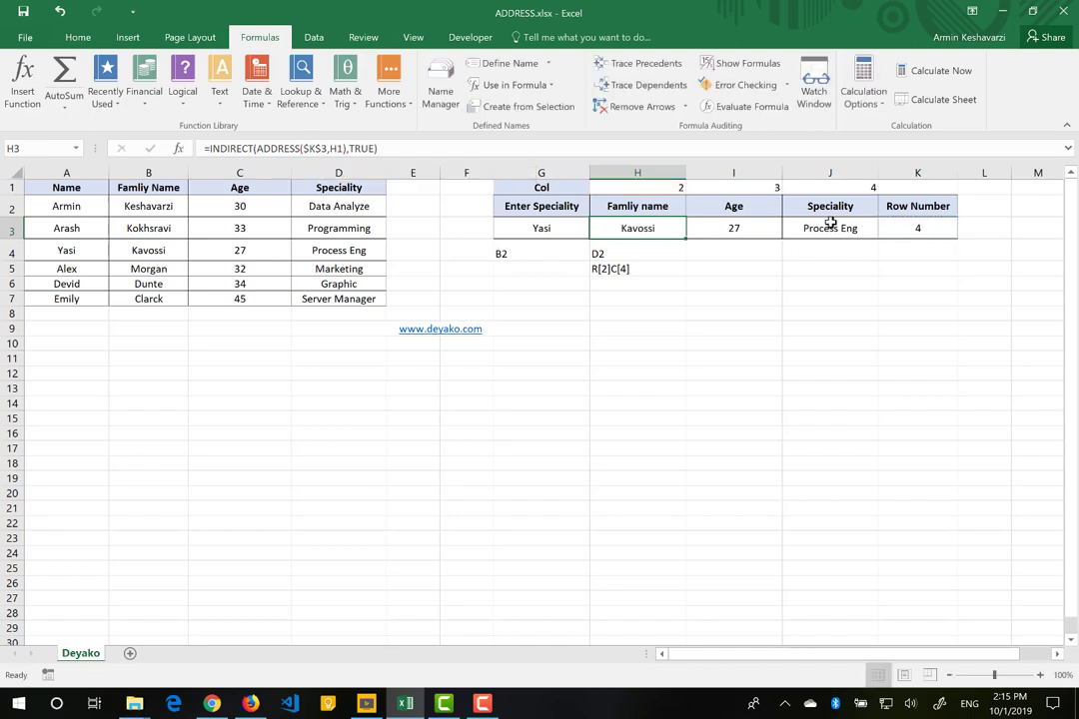
click(659, 190)
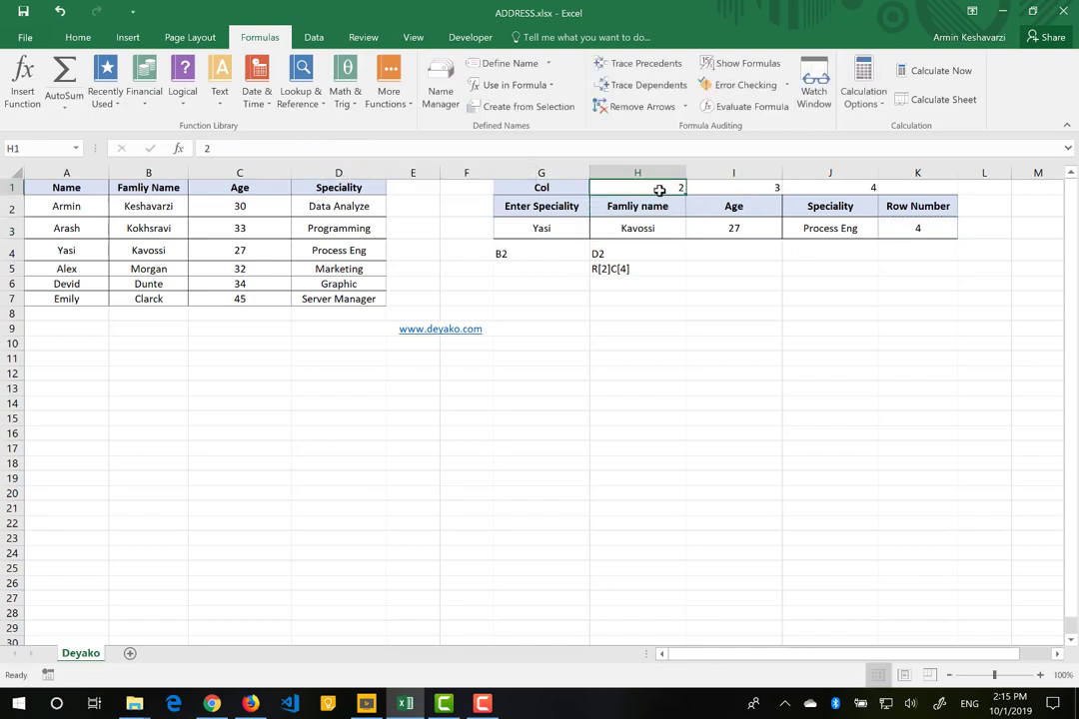
Step: Build =MATCH(H2,A1:D1,0) in H1 to find the Famliy name header's column
click(769, 190)
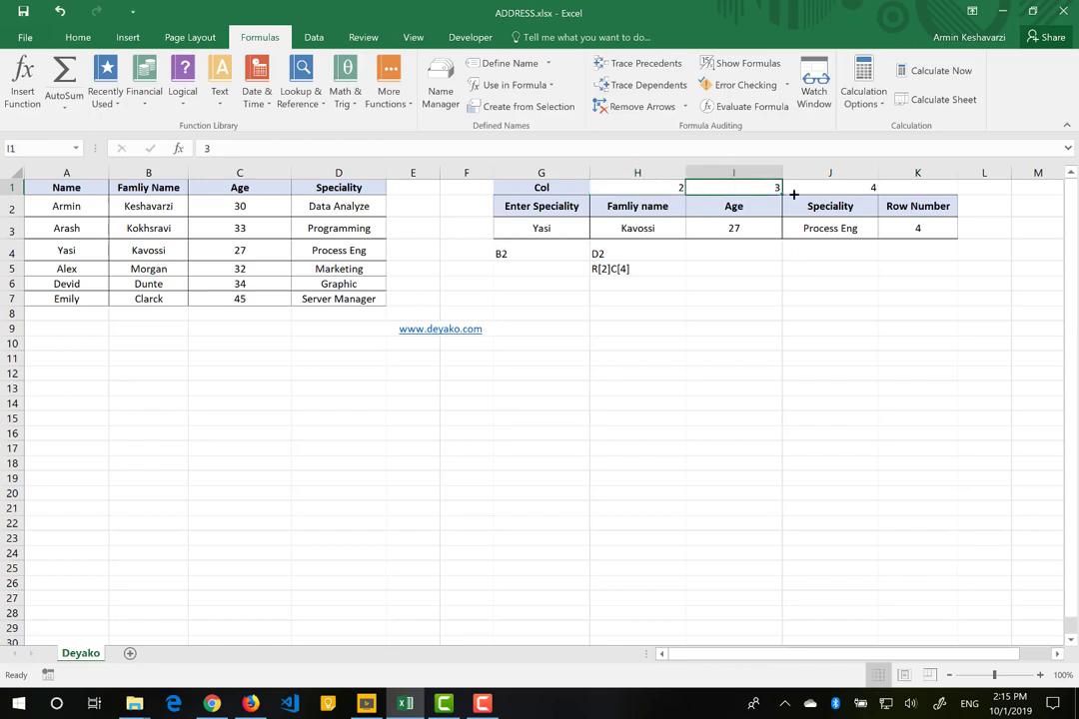
click(860, 187)
click(655, 190)
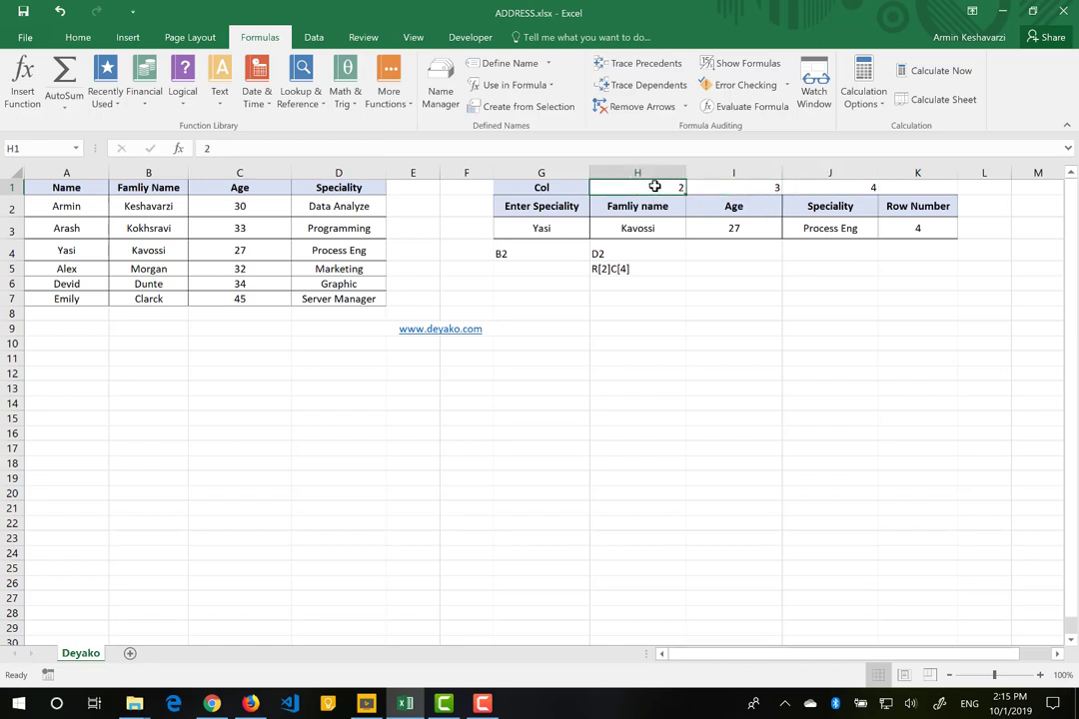
text(=matc)
key(Tab)
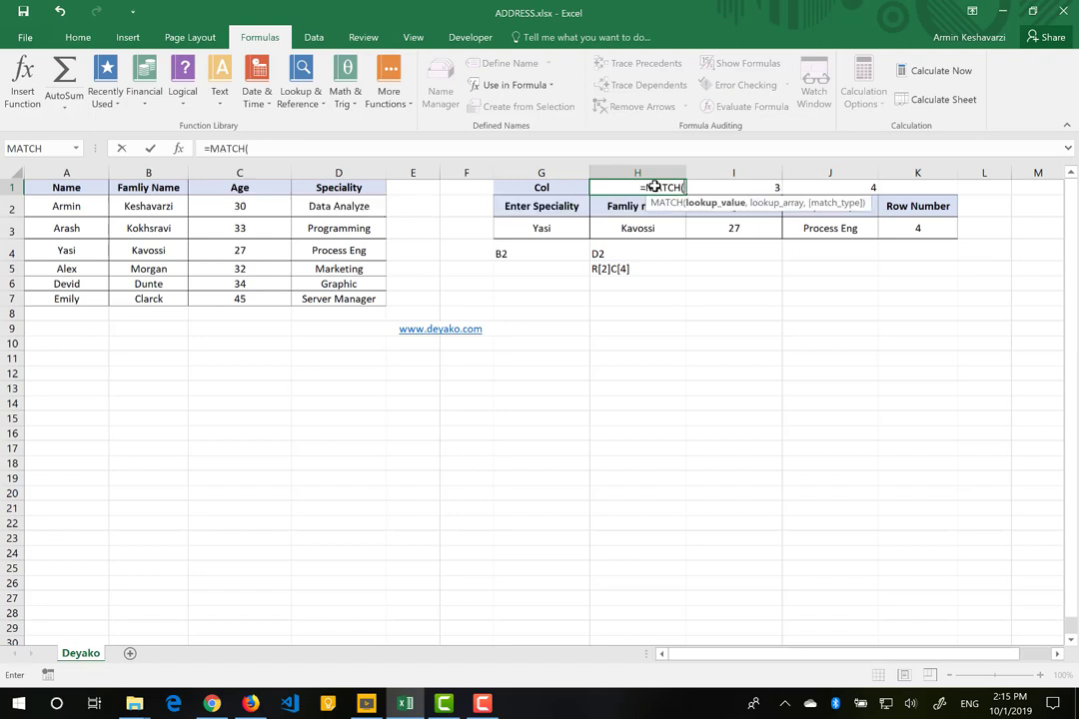
click(601, 206)
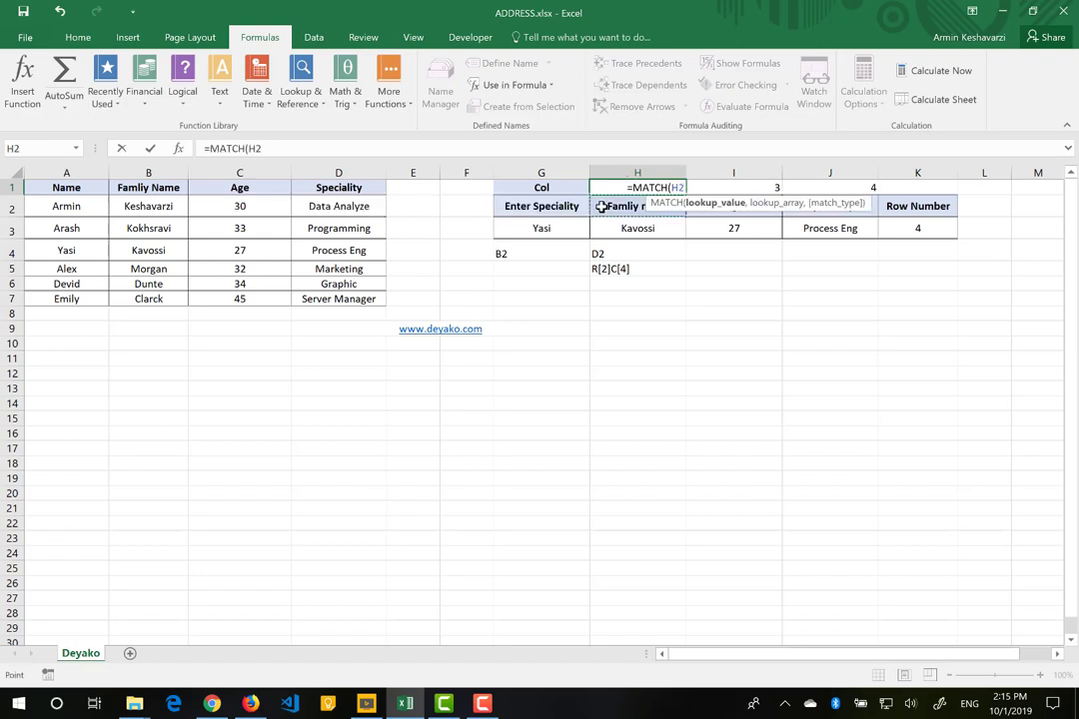
text(,)
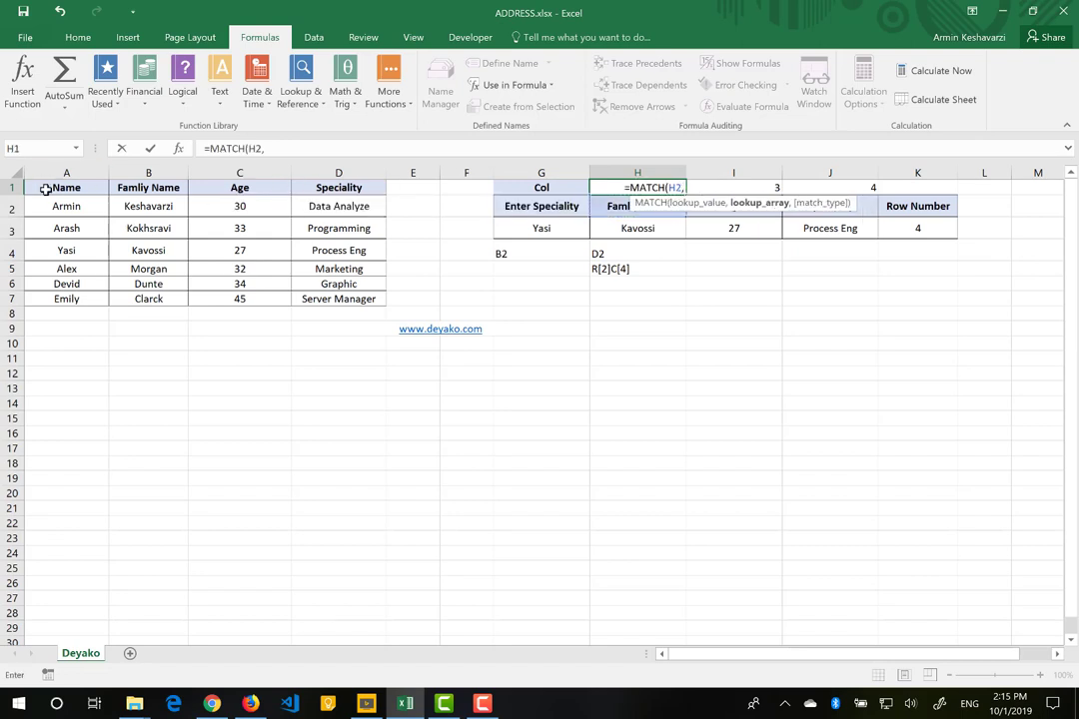
drag(45, 187, 329, 183)
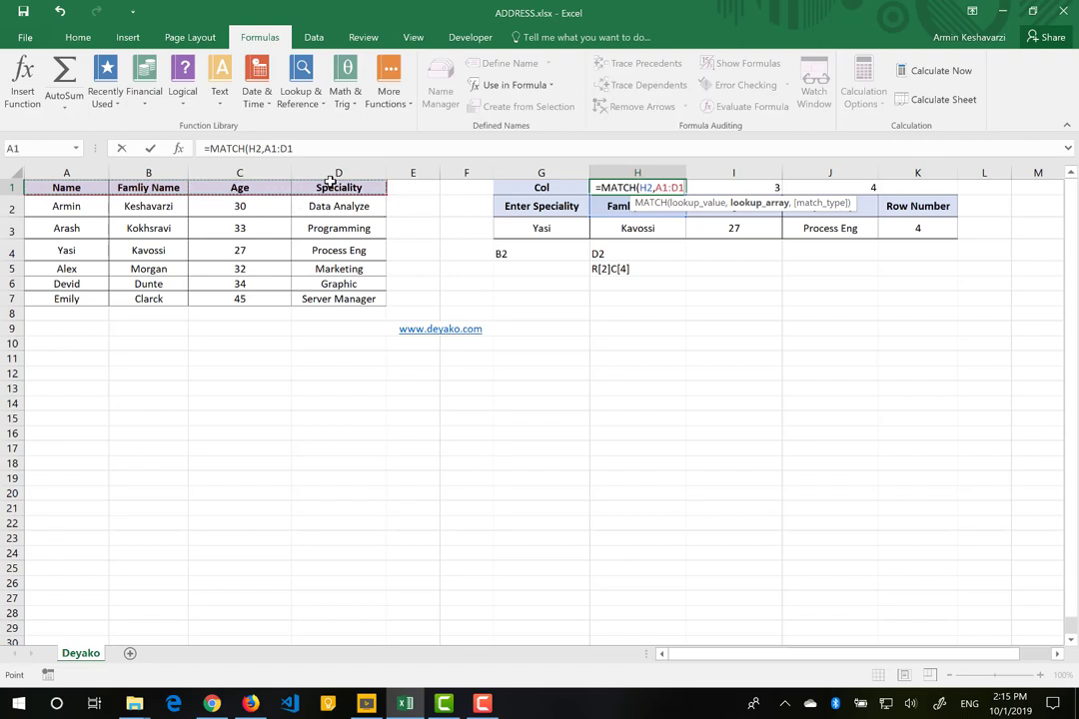
text(,)
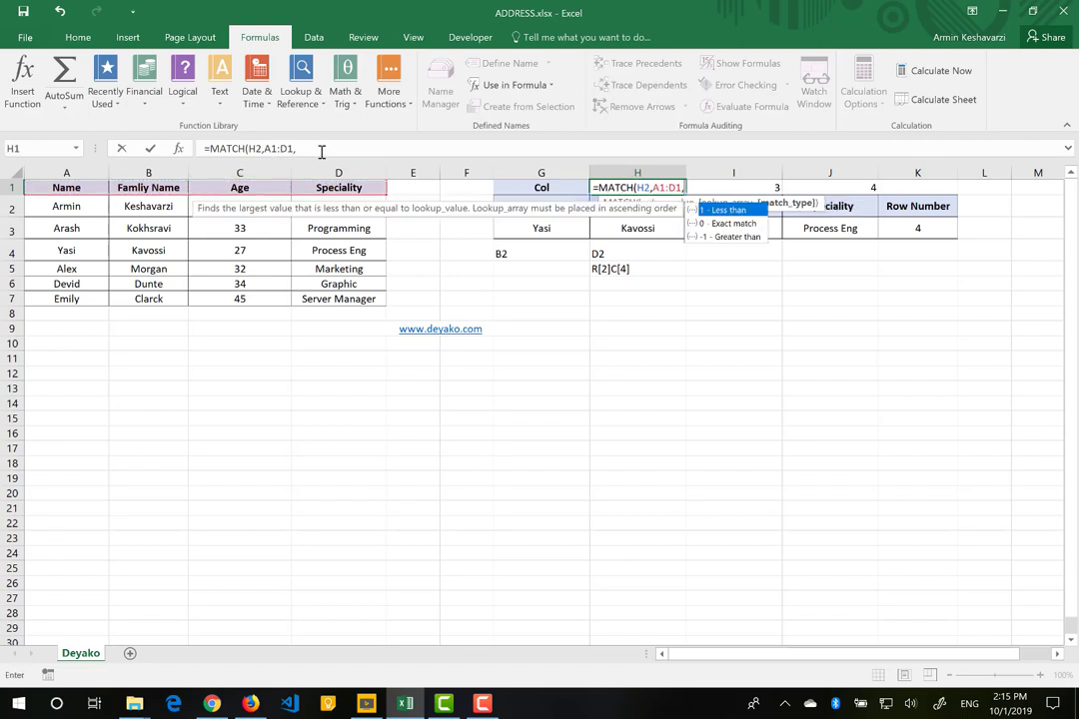
text(0)
Step: Commit H1's MATCH formula, fill it to J1, and inspect I1's shifted range
key(Return)
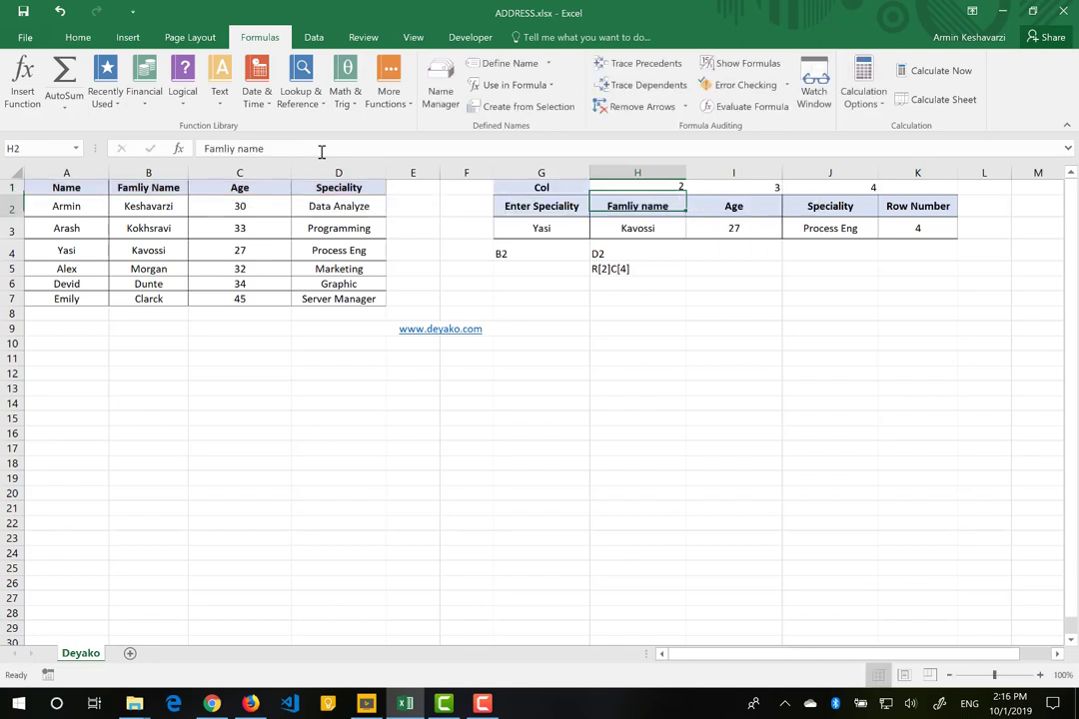
click(674, 187)
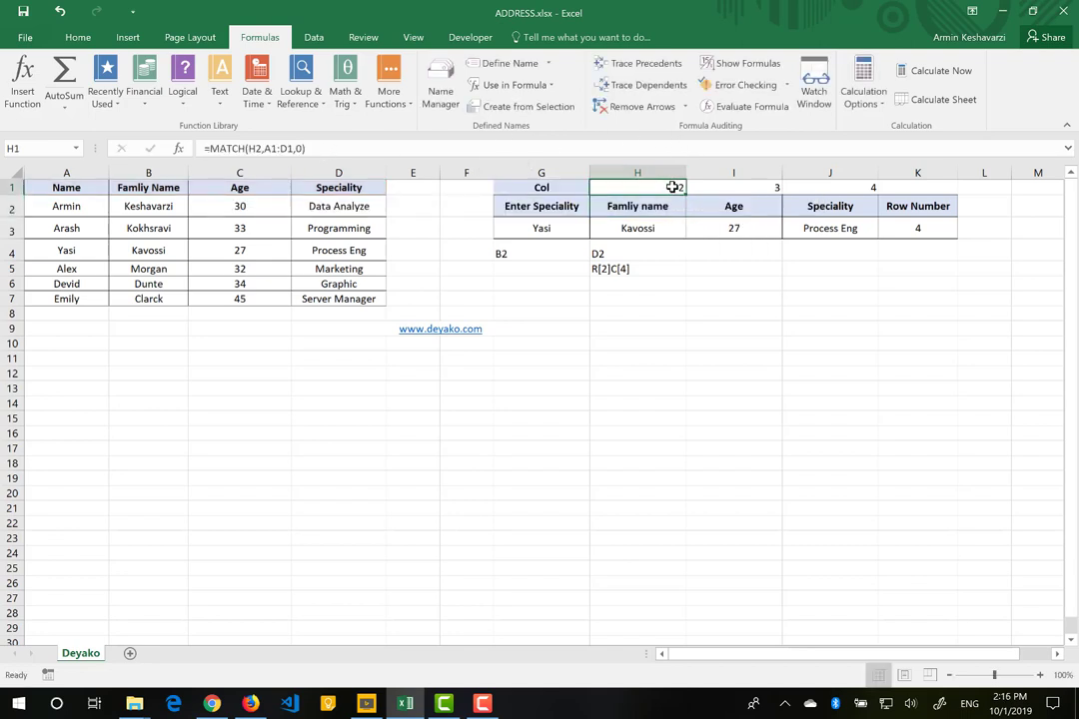
click(273, 148)
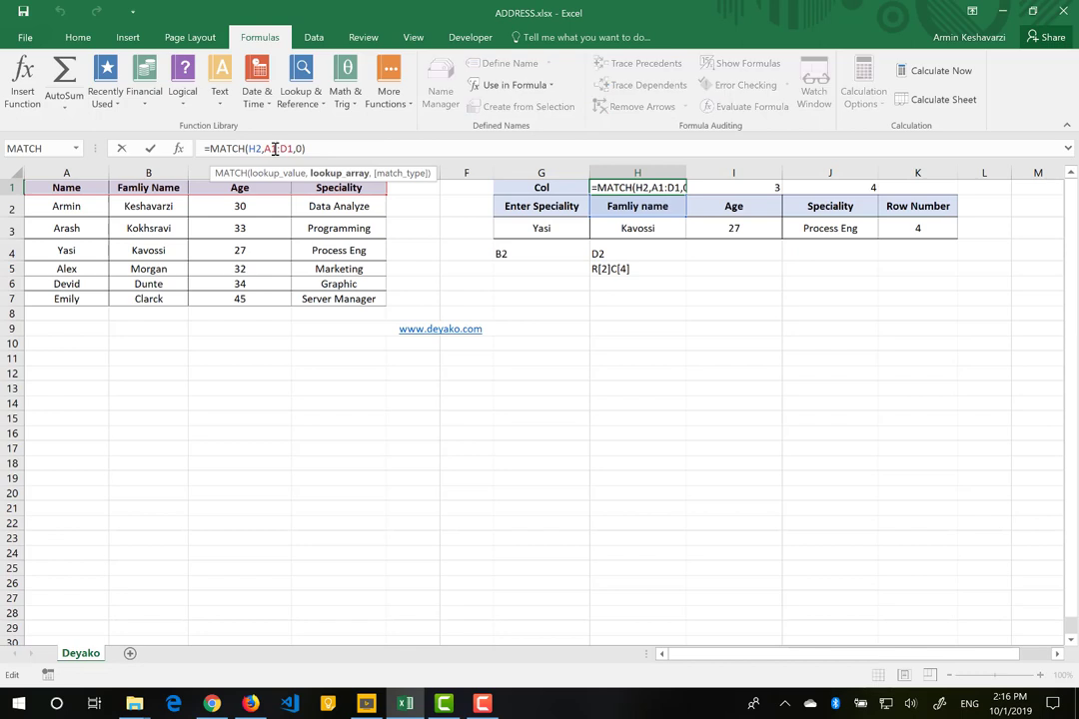
key(Escape)
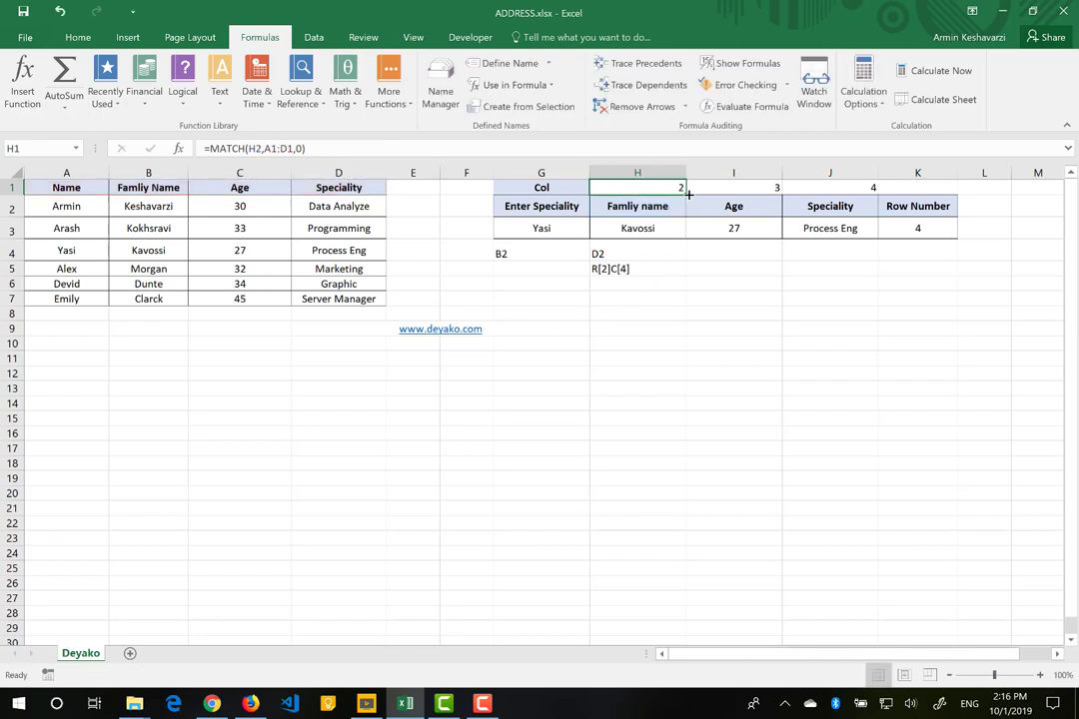
drag(686, 197, 867, 193)
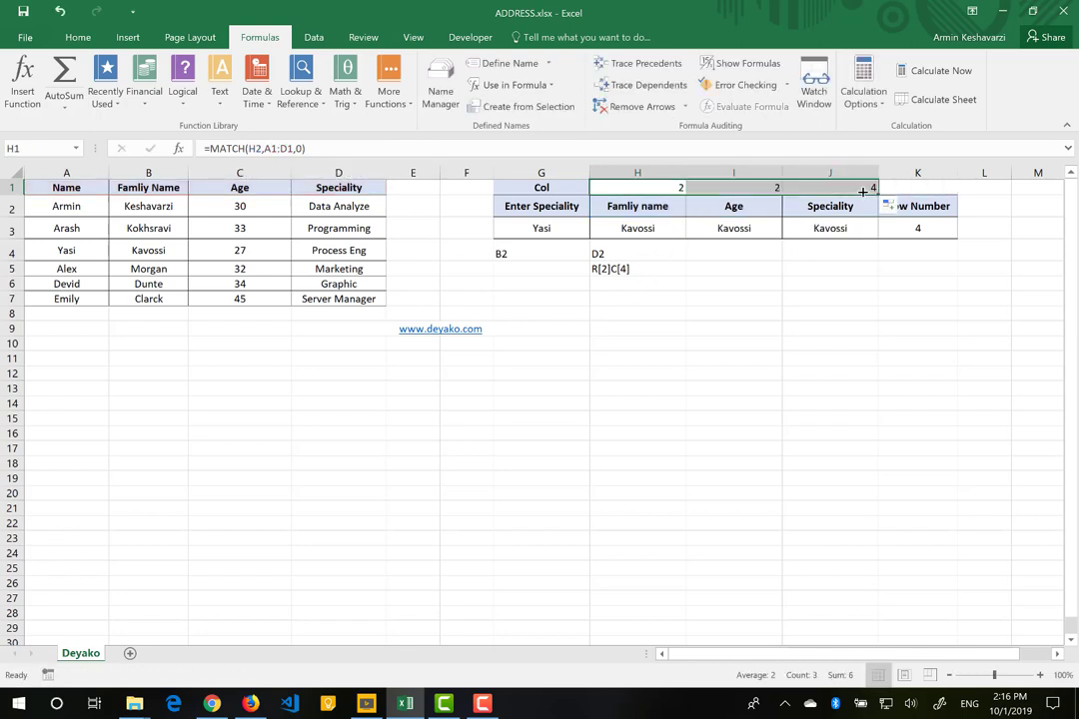
click(696, 187)
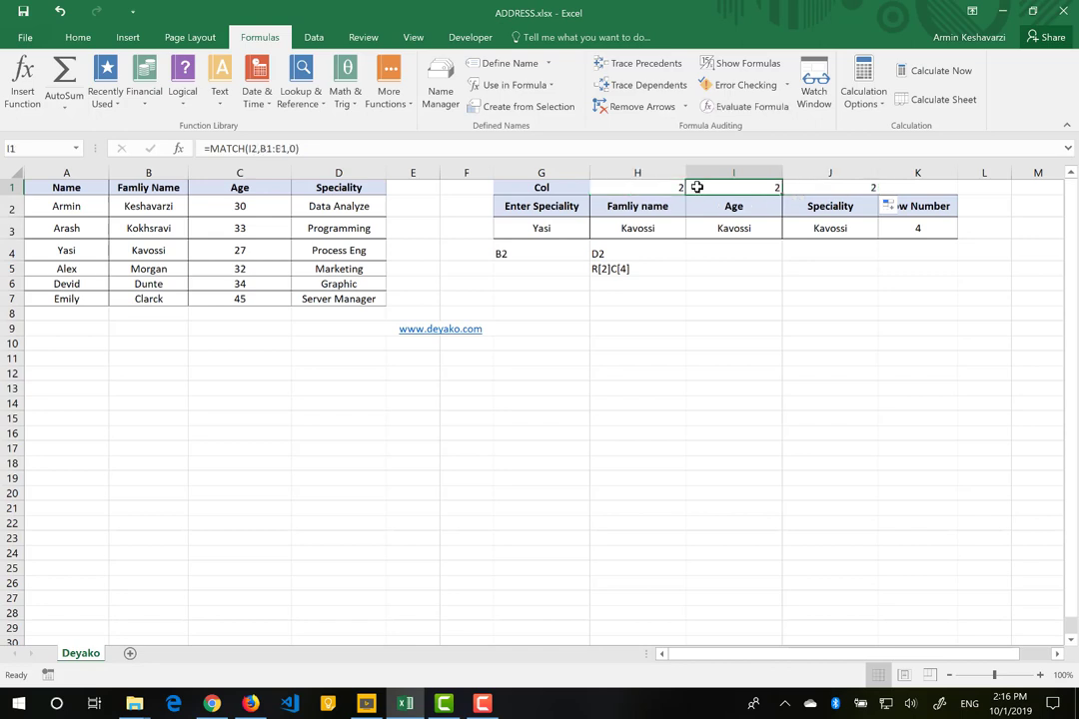
click(272, 149)
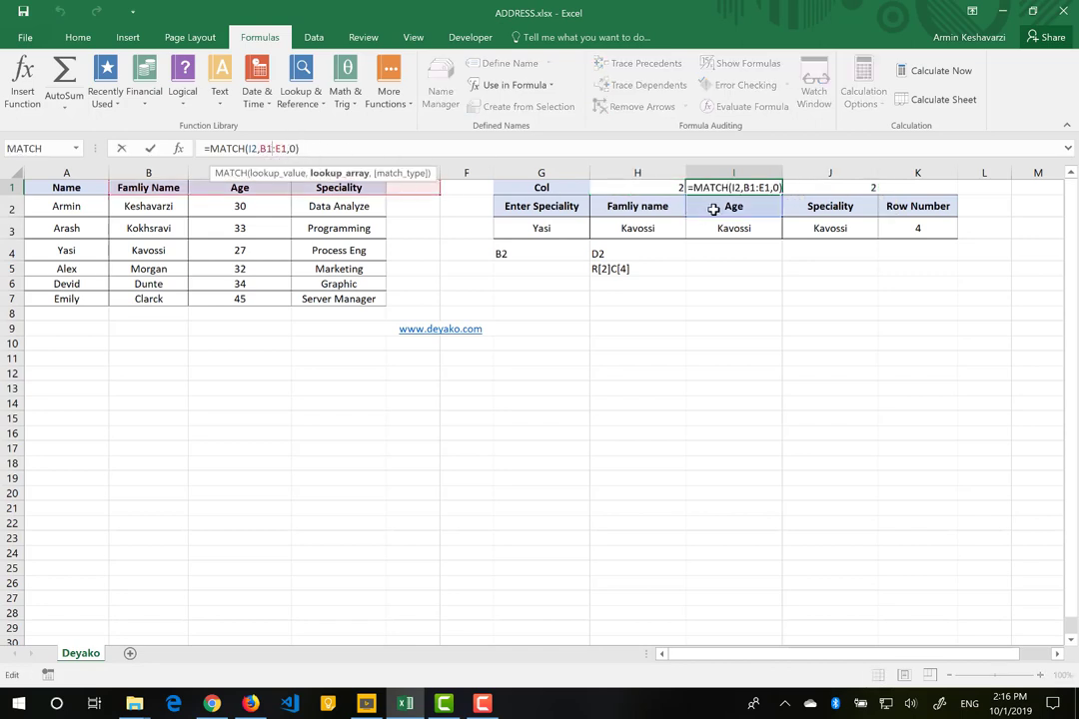
key(Escape)
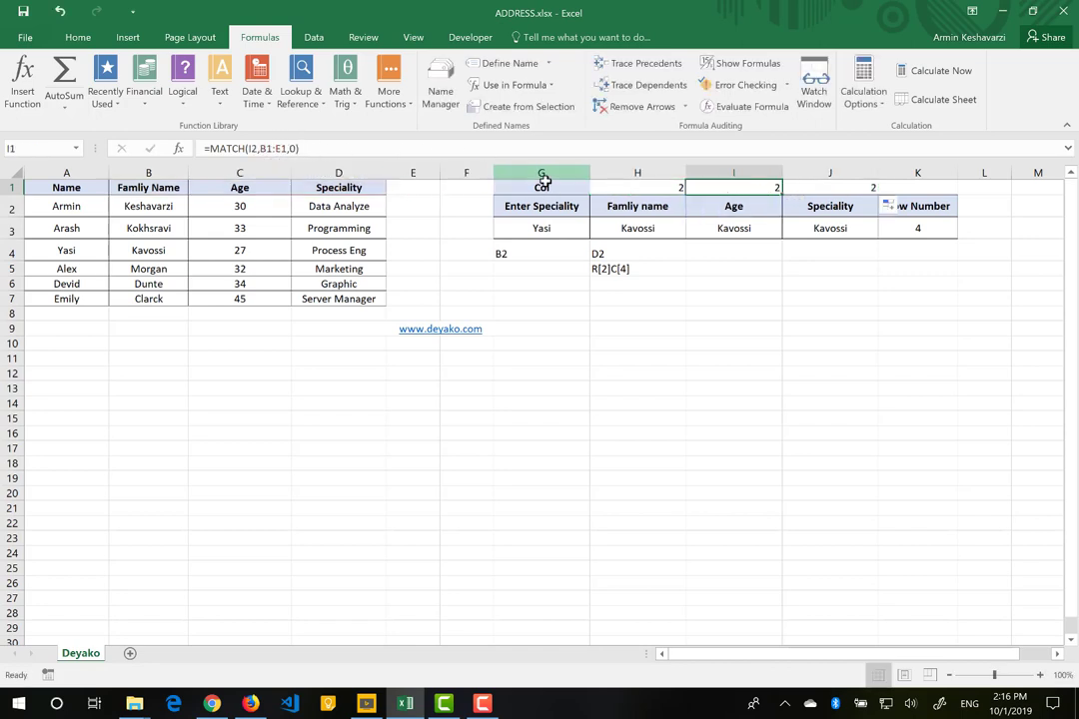
Step: Lock H1's header range as $A$1:$D$1 with F4 and commit the formula
click(607, 191)
click(277, 148)
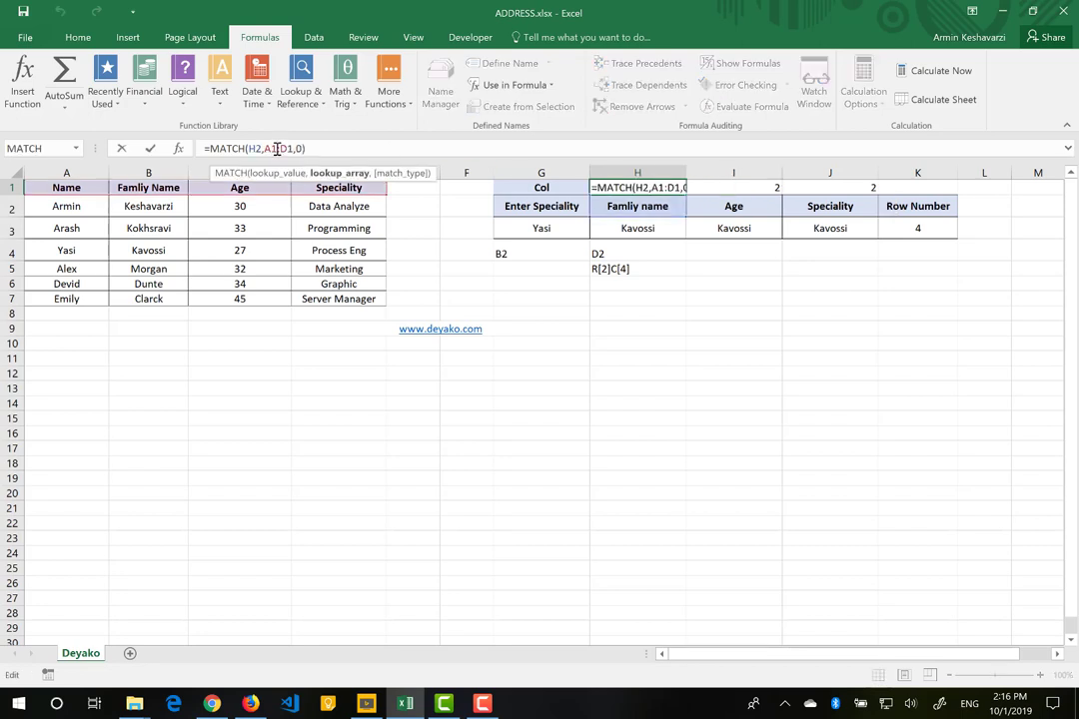
key(F4)
click(288, 148)
key(F4)
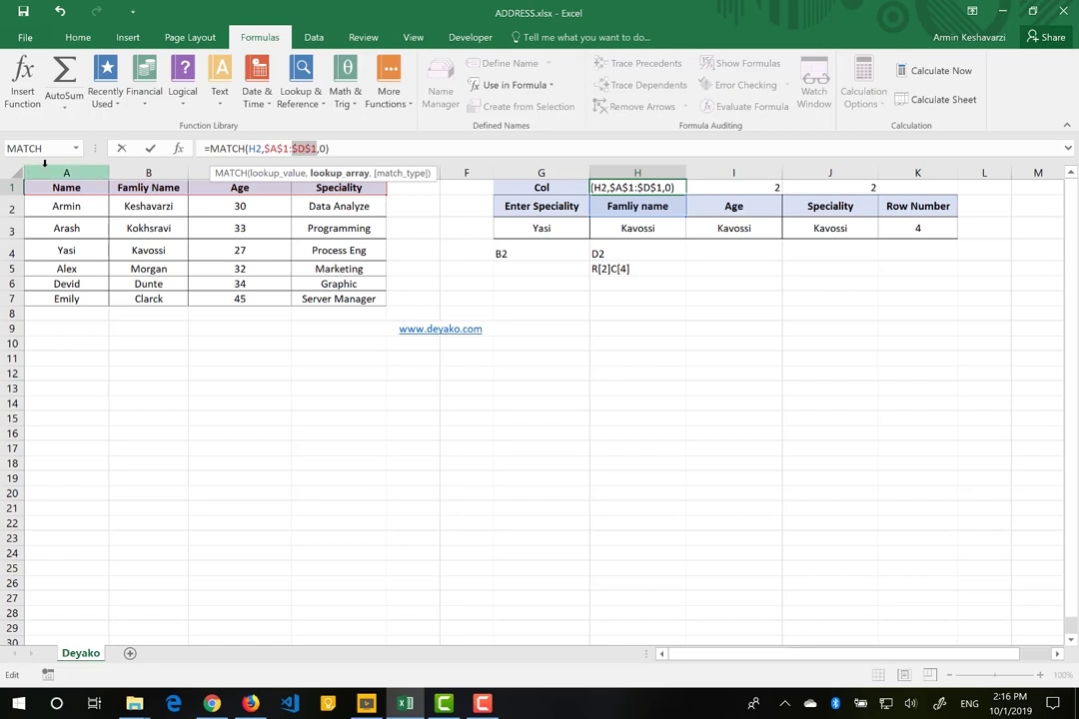
key(Return)
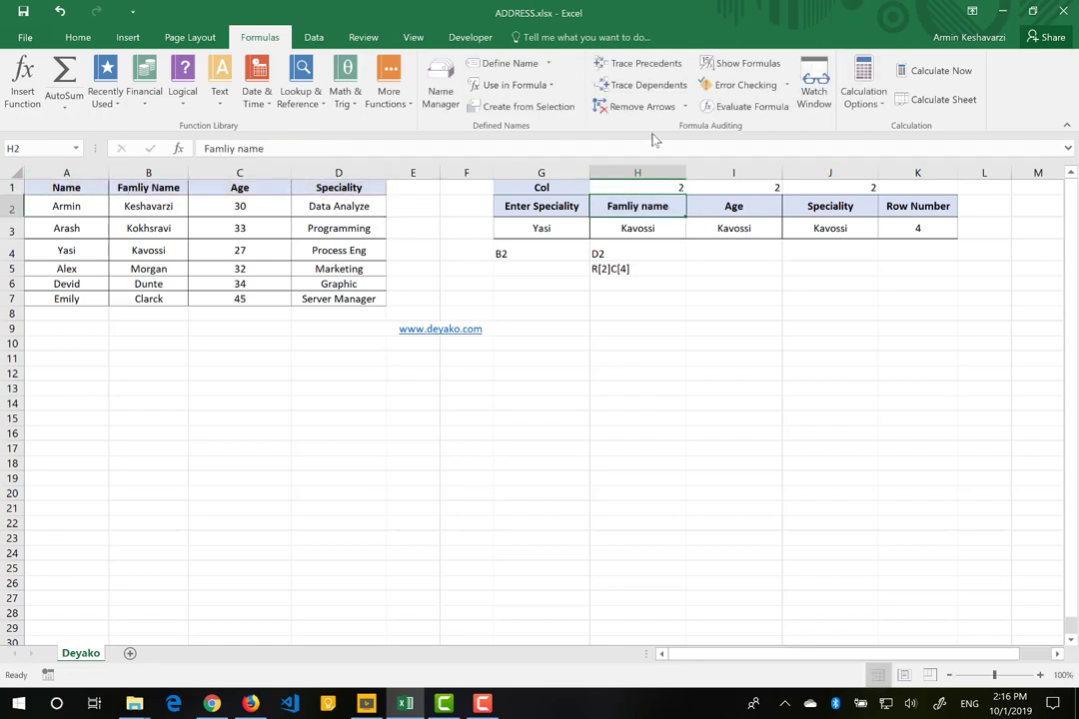
Step: Fill H1's corrected MATCH formula across I1:J1, giving 3 and 4
click(636, 186)
drag(686, 195, 864, 178)
mouse_move(668, 197)
mouse_down()
mouse_move(717, 208)
mouse_move(746, 186)
mouse_up()
click(746, 187)
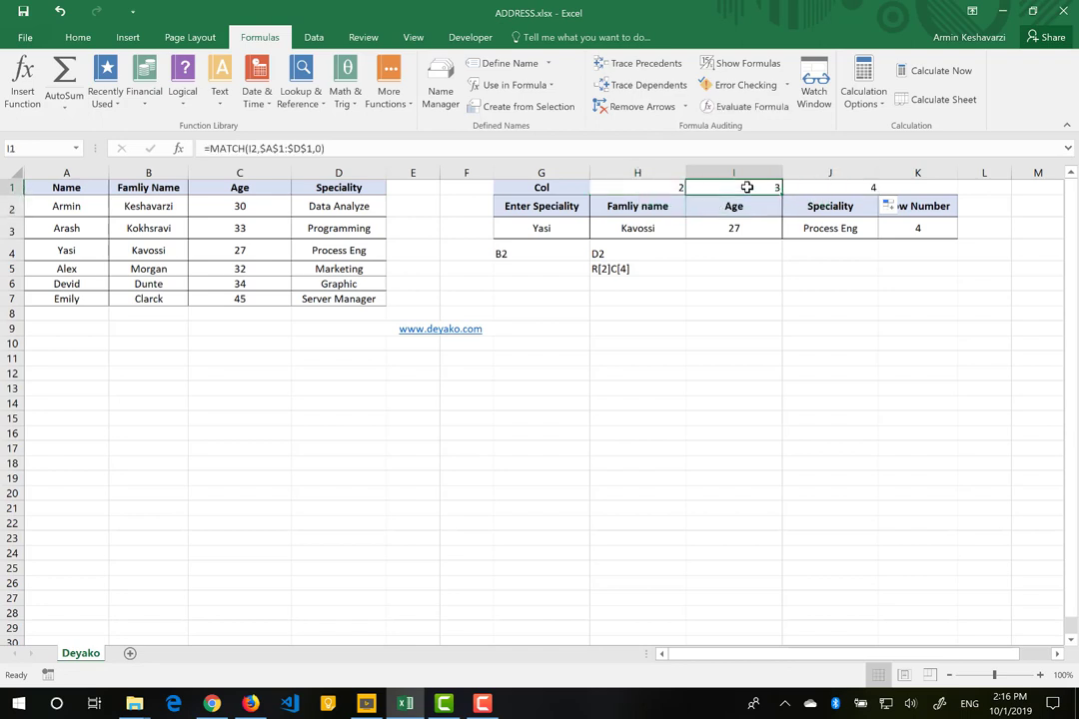
click(286, 148)
drag(264, 147, 309, 148)
key(Escape)
Step: Edit H3 to =INDIRECT(ADDRESS($K$3,H1),TRUE) and fill it across I3:J3, returning 27 and Process Eng
click(638, 228)
click(321, 148)
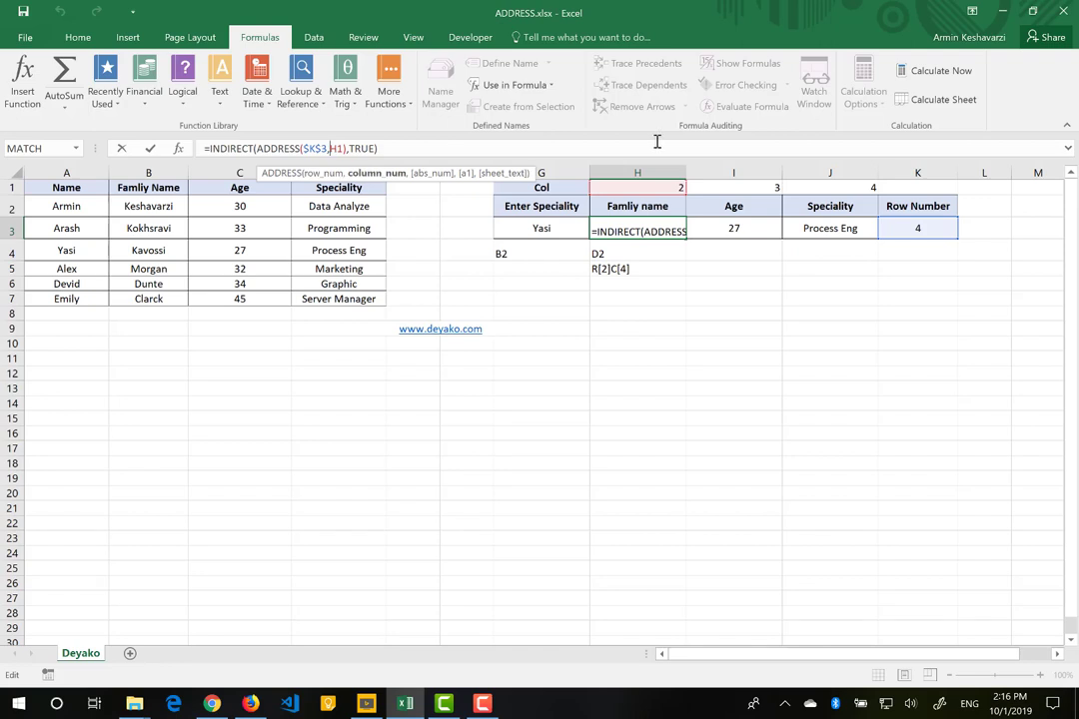
click(654, 187)
key(Return)
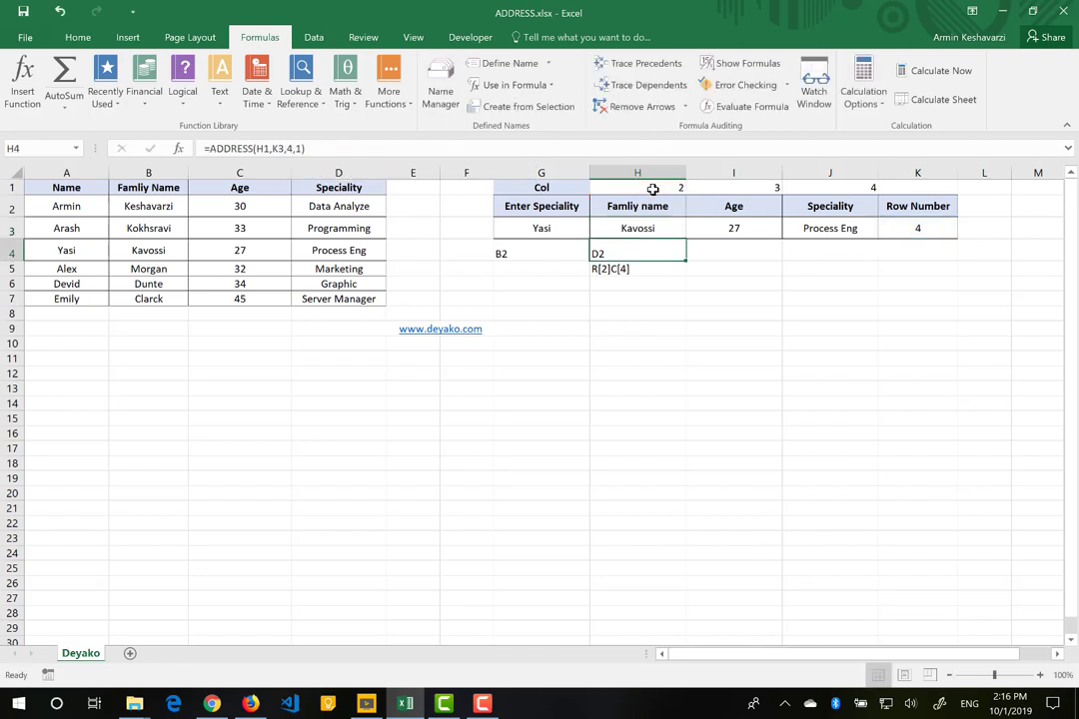
click(645, 224)
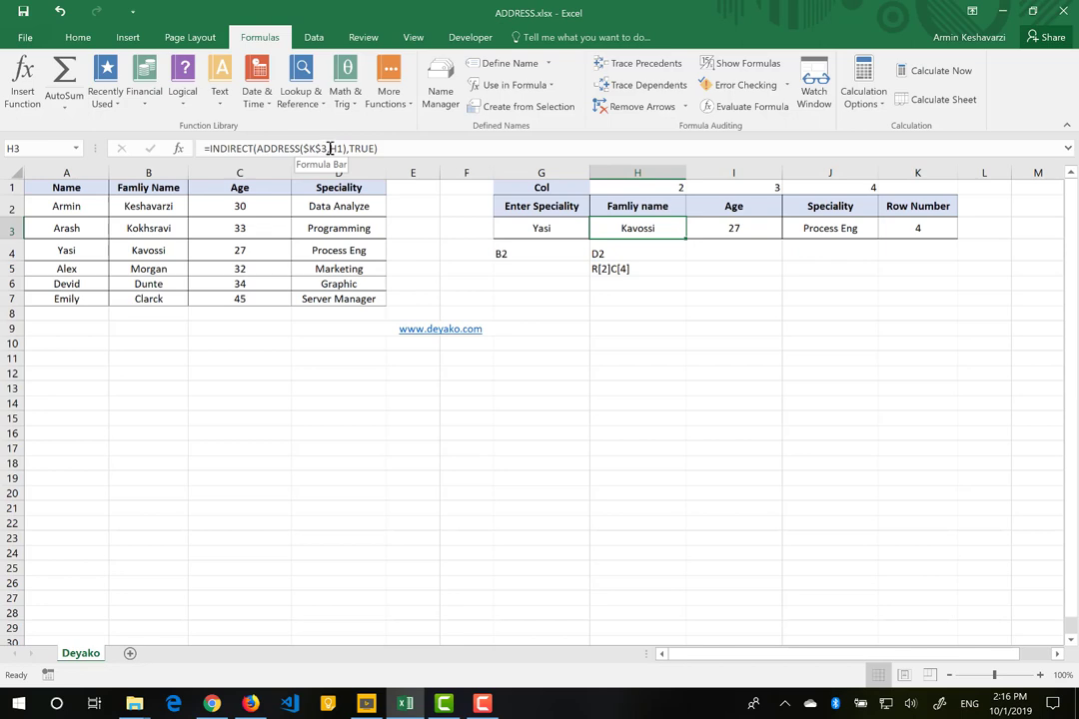
drag(688, 240, 845, 233)
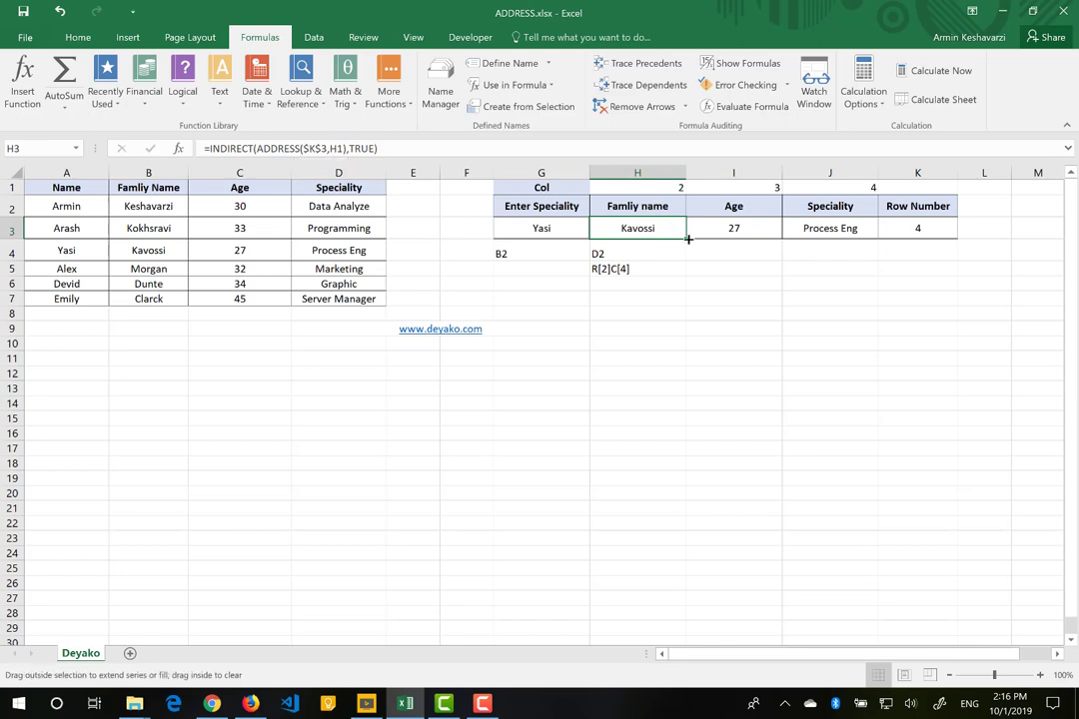
click(735, 225)
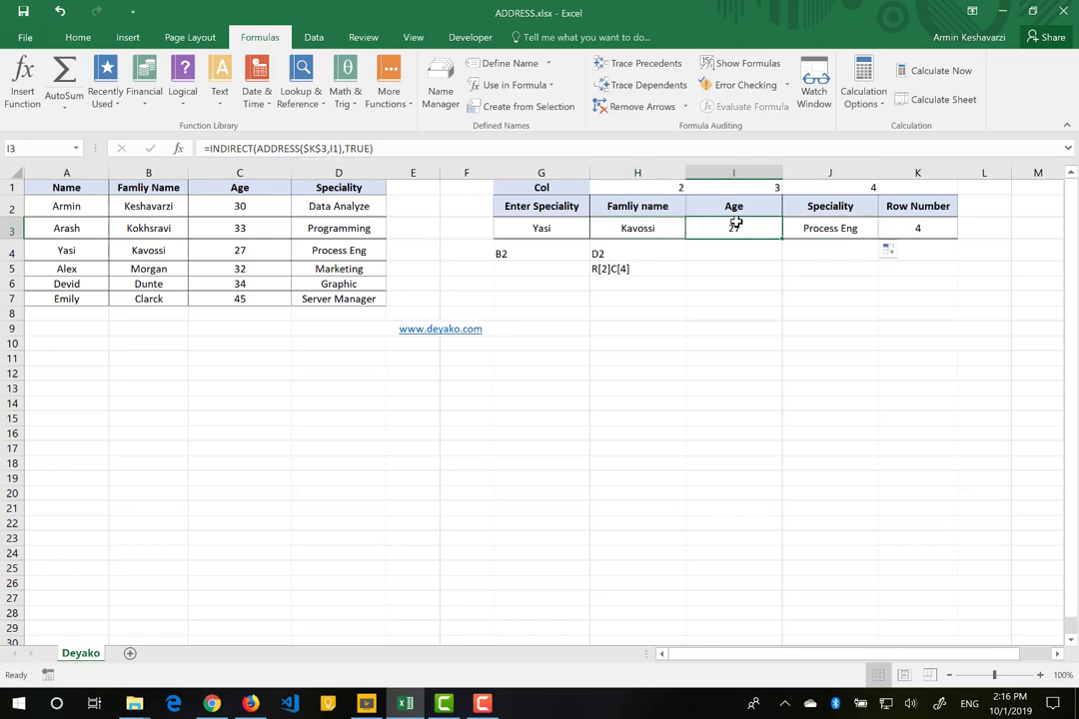
click(817, 225)
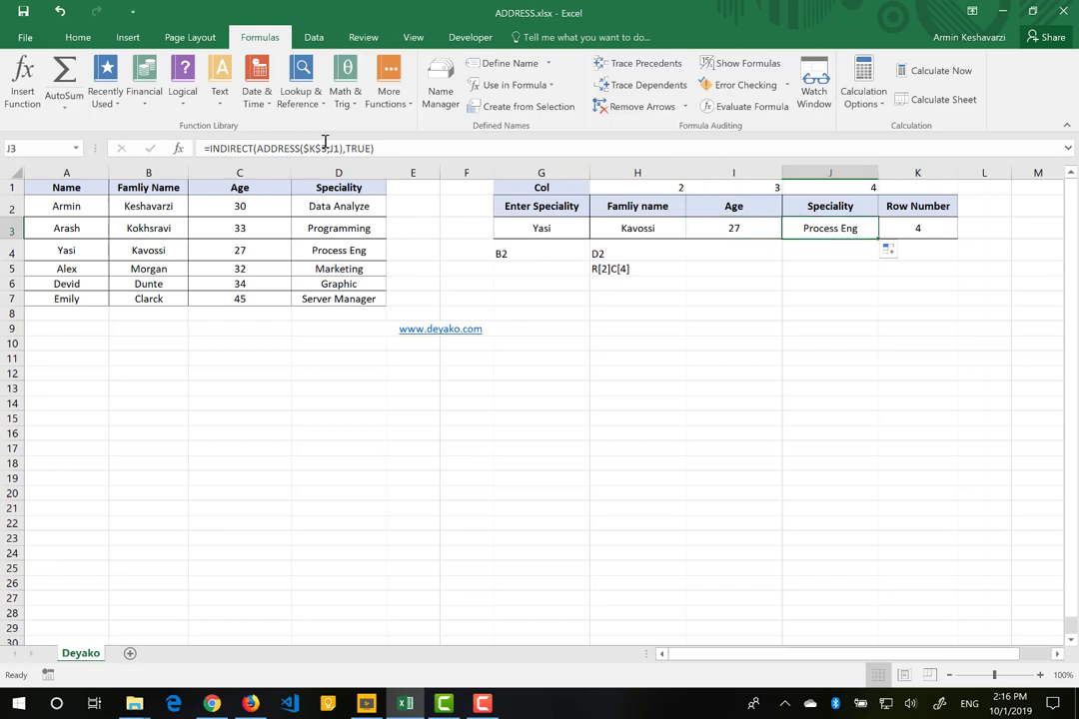
Step: Review cell H3's formula, then show the Deyako YouTube channel home page in Firefox
click(651, 231)
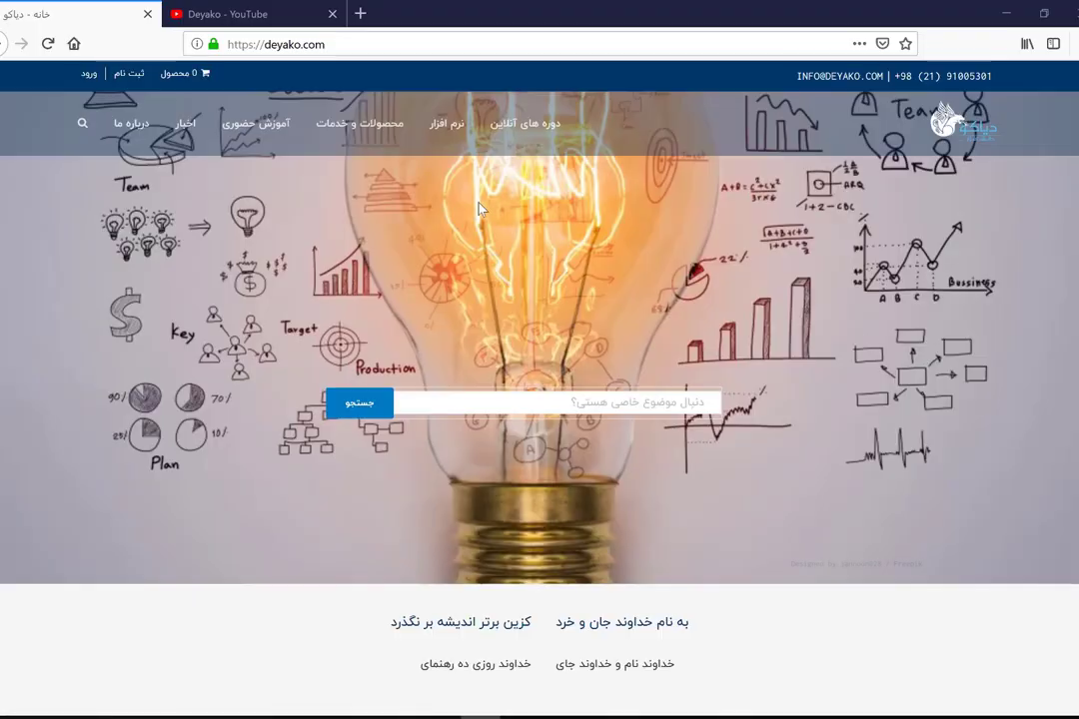
click(259, 14)
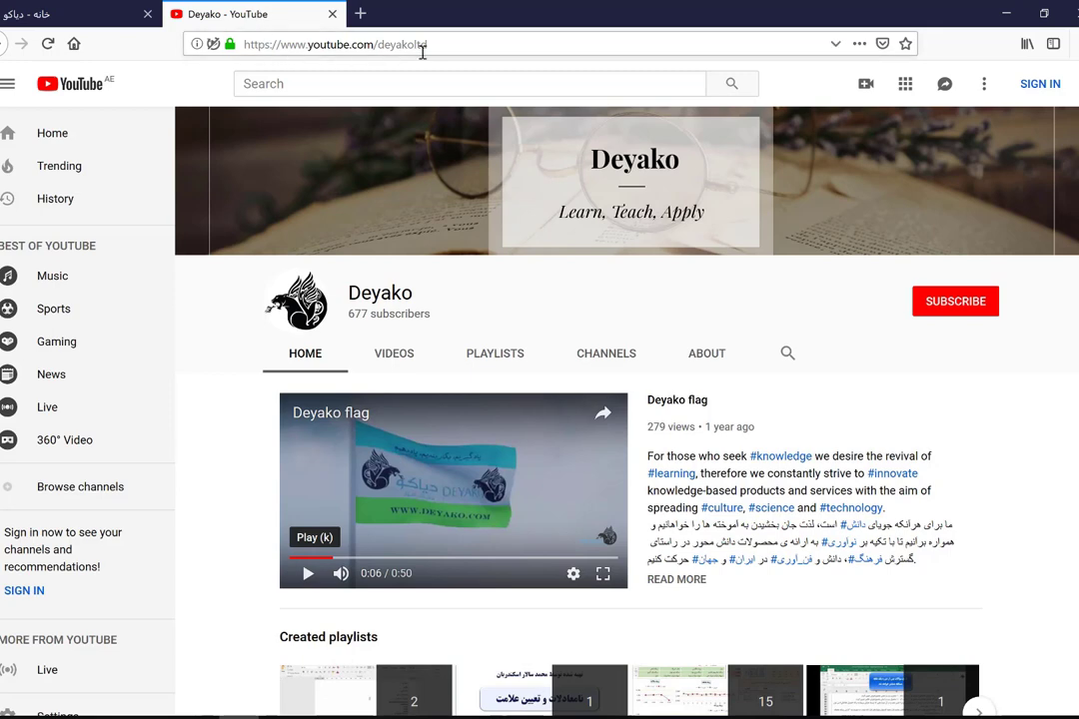